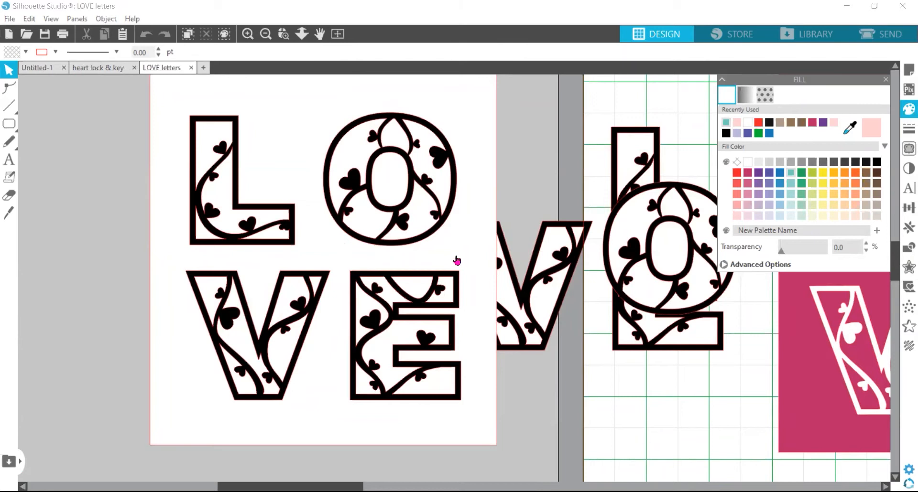
Step: Dismiss the unsupported file type message and open the letters PNG file from the valentines cards 1.20.21 folder
left_click(266, 34)
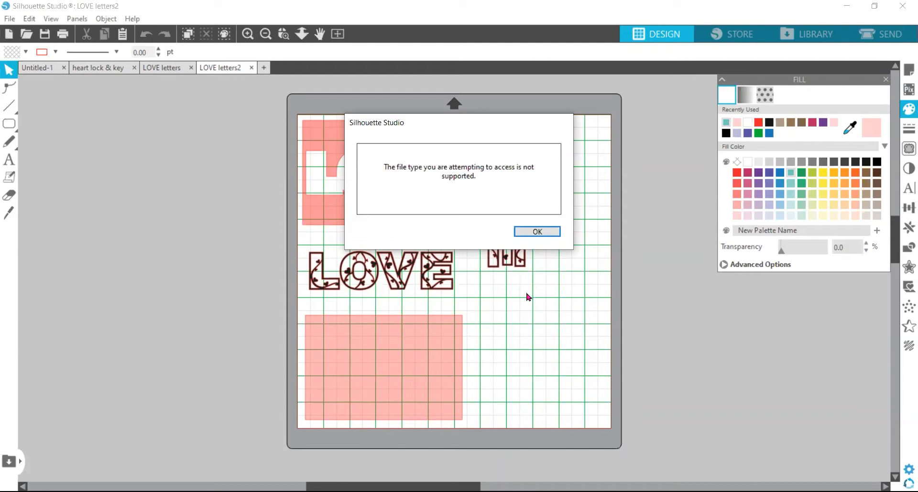
left_click(537, 232)
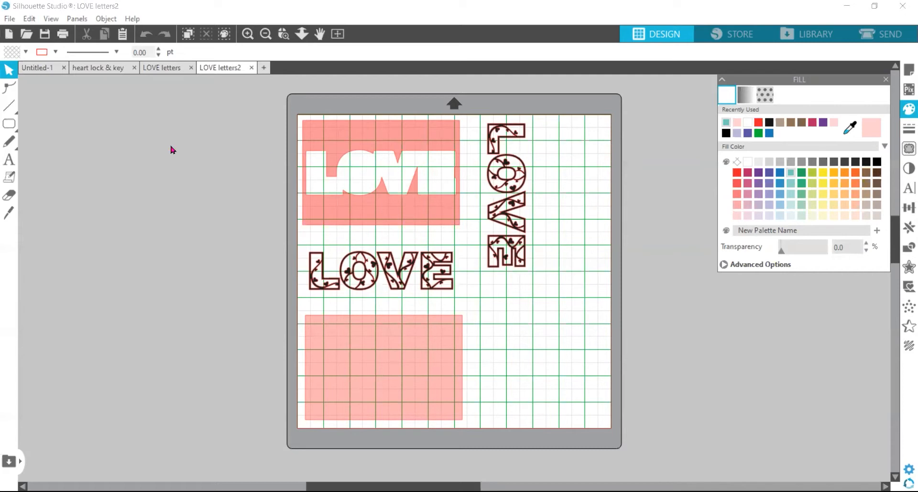
left_click(8, 19)
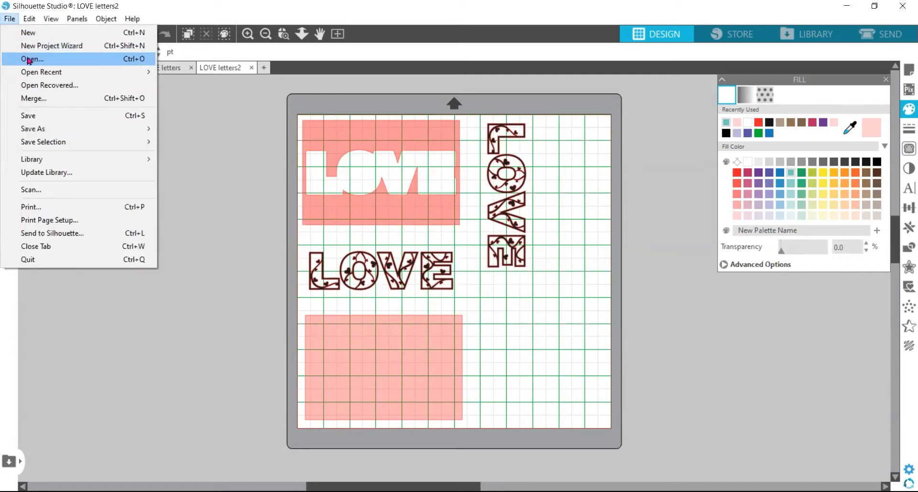
left_click(27, 58)
scroll(433, 189, "down", 5)
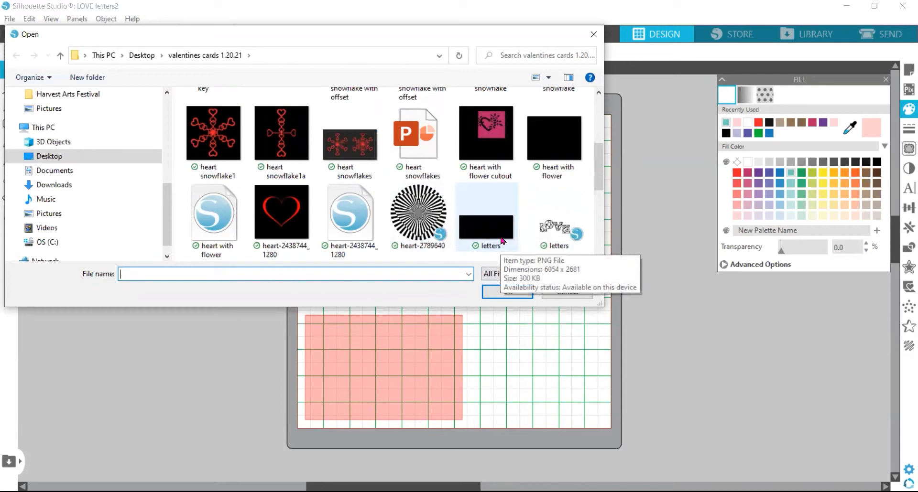
left_click(494, 233)
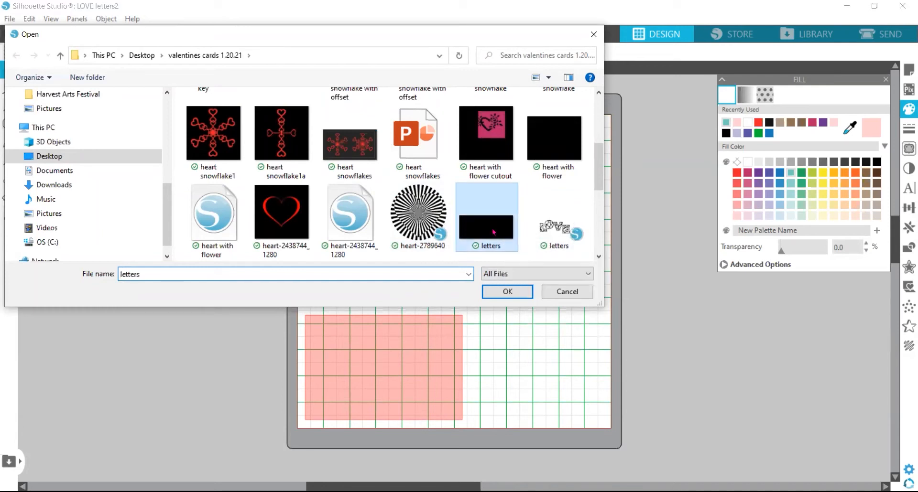
double_click(494, 233)
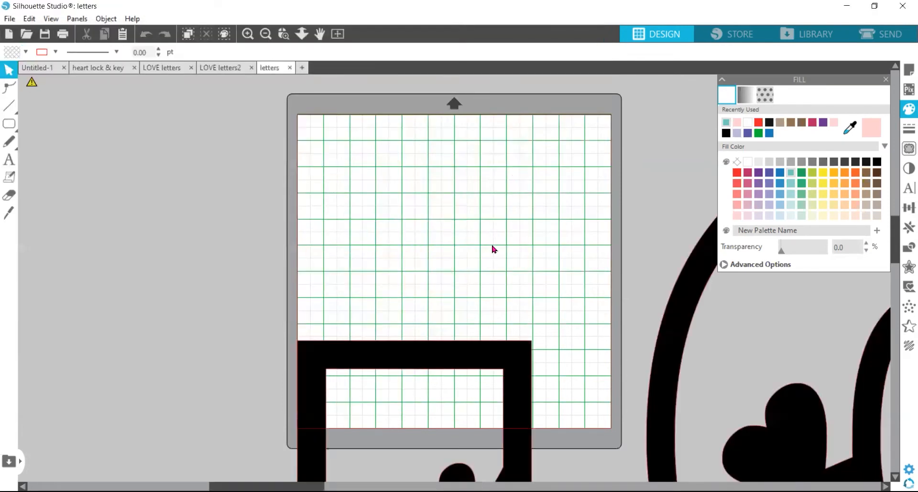
Step: Select the oversized LOVE lettering and move it up and to the left across the cutting mat
scroll(492, 250, "down", 1)
scroll(429, 323, "down", 1)
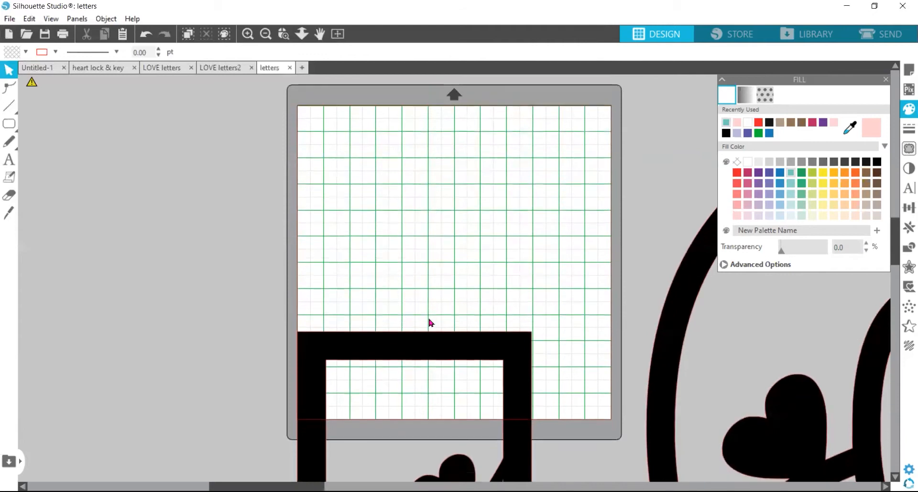
left_click(406, 356)
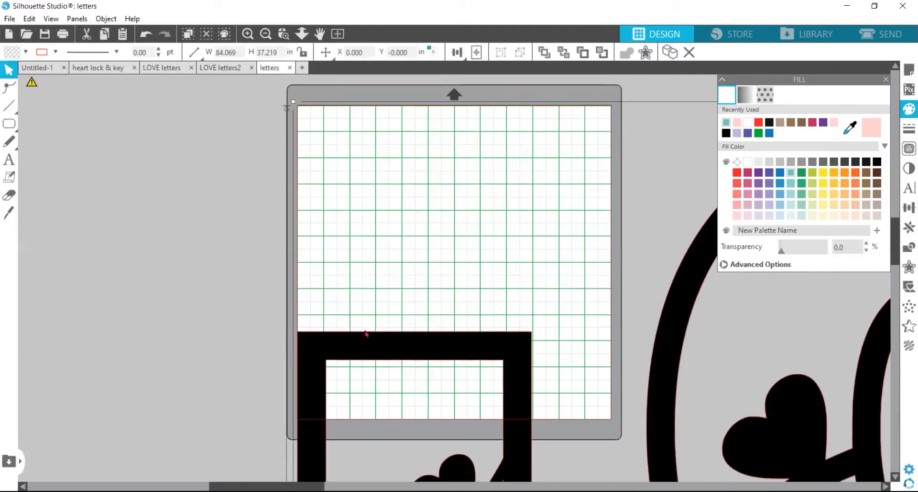
left_click_drag(358, 345, 212, 140)
scroll(213, 140, "up", 1)
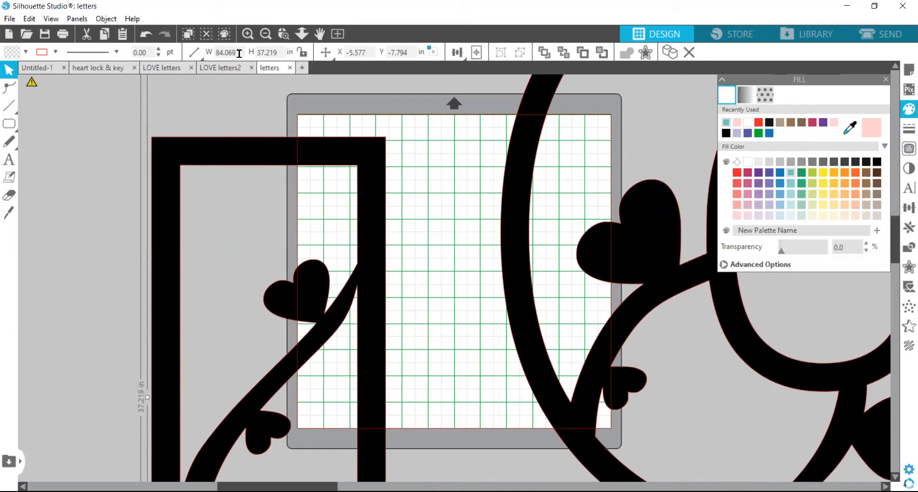
Step: Lock the aspect ratio of the LOVE lettering and set its width to 10 inches
left_click(193, 52)
left_click(303, 53)
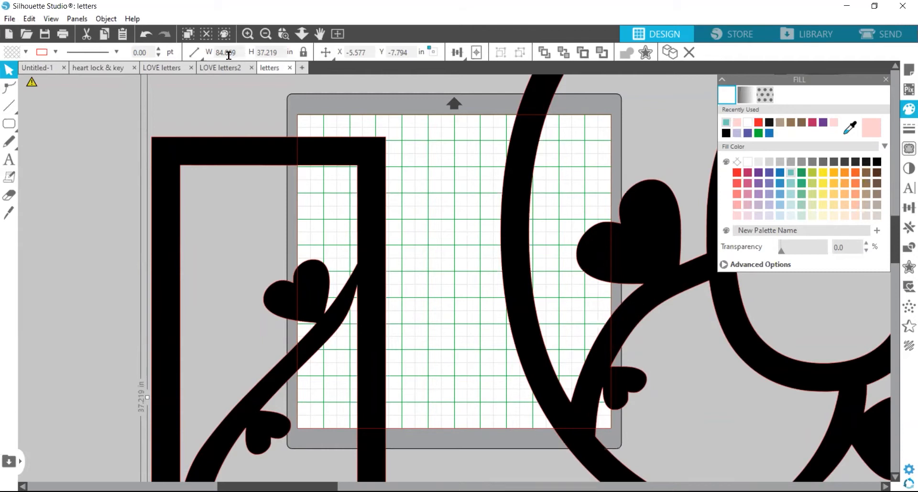
left_click(195, 53)
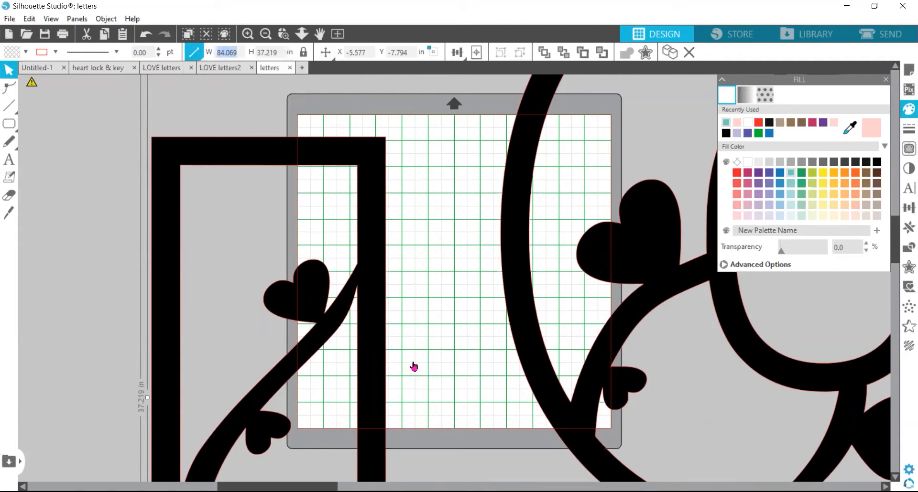
type("10")
key("Tab")
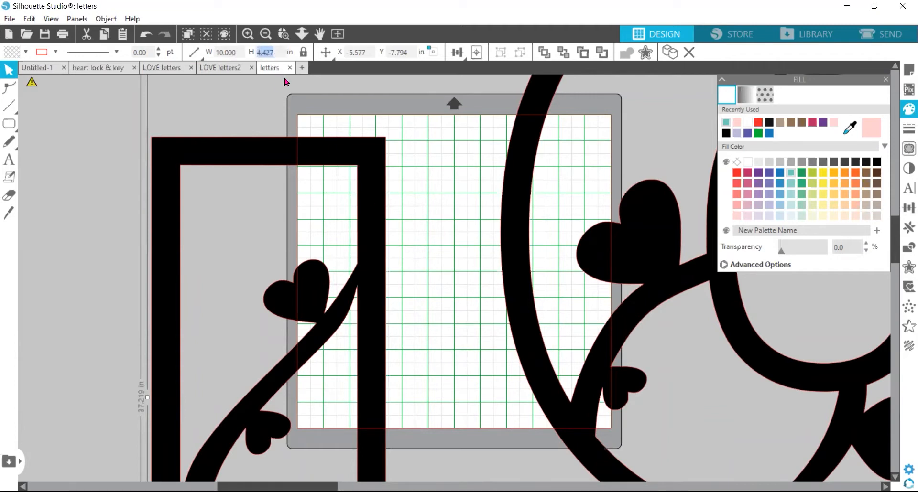
key("Return")
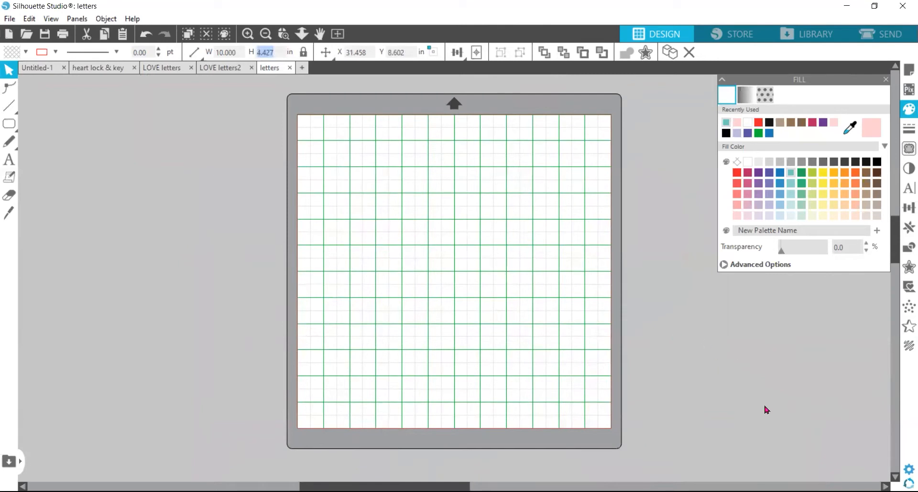
Step: Locate the resized LOVE lettering off the mat, move it back onto the mat's right side, and deselect it
scroll(760, 387, "down", 5)
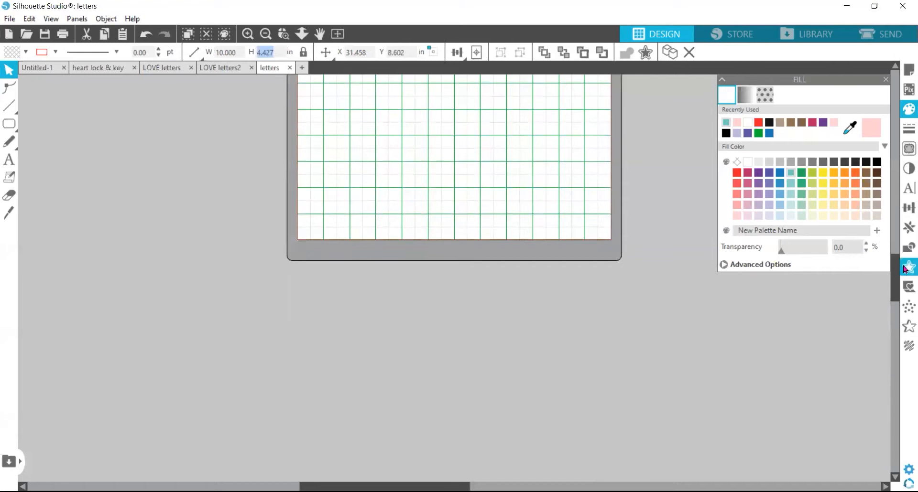
left_click_drag(895, 275, 895, 309)
scroll(540, 376, "up", 10)
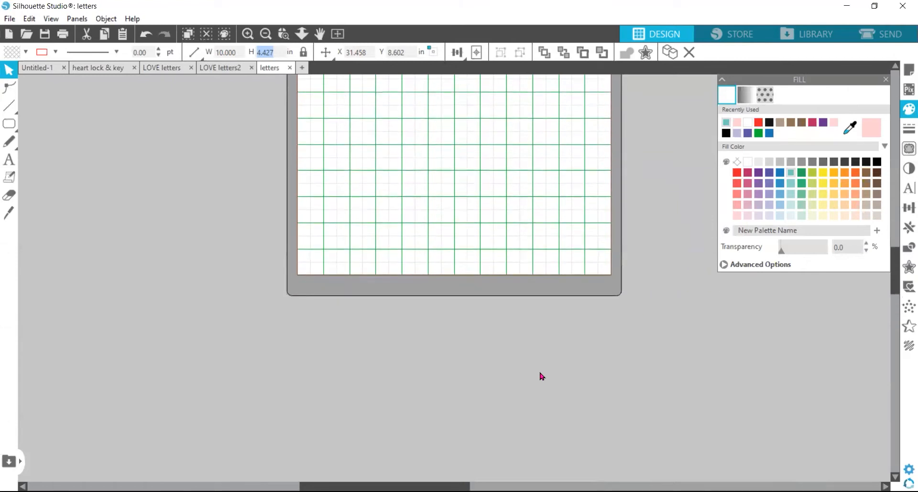
scroll(542, 376, "up", 8)
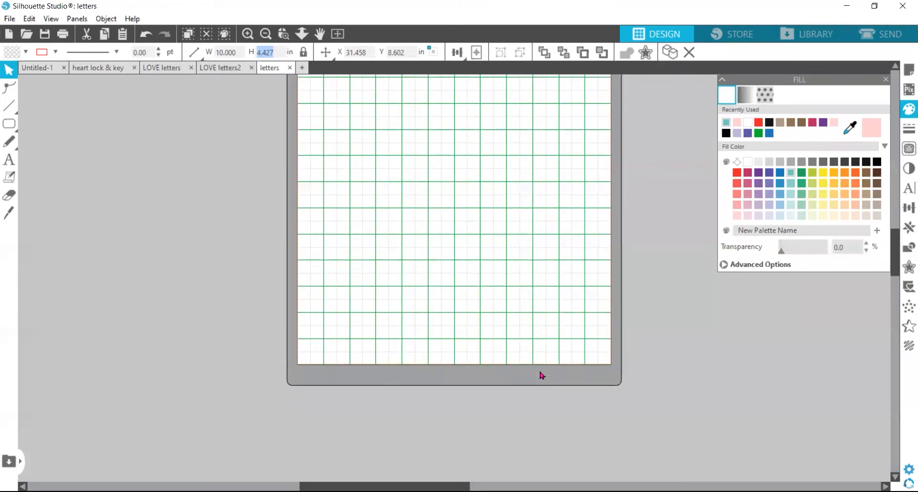
scroll(542, 376, "up", 1)
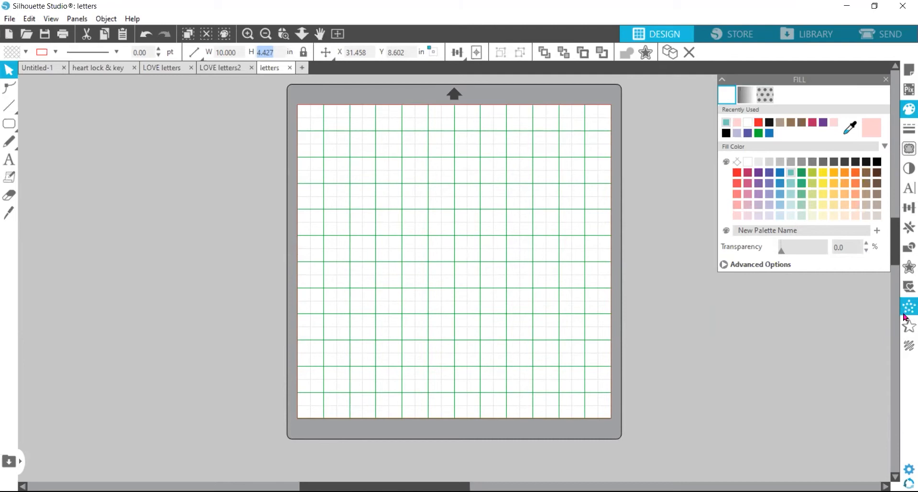
scroll(556, 378, "up", 1)
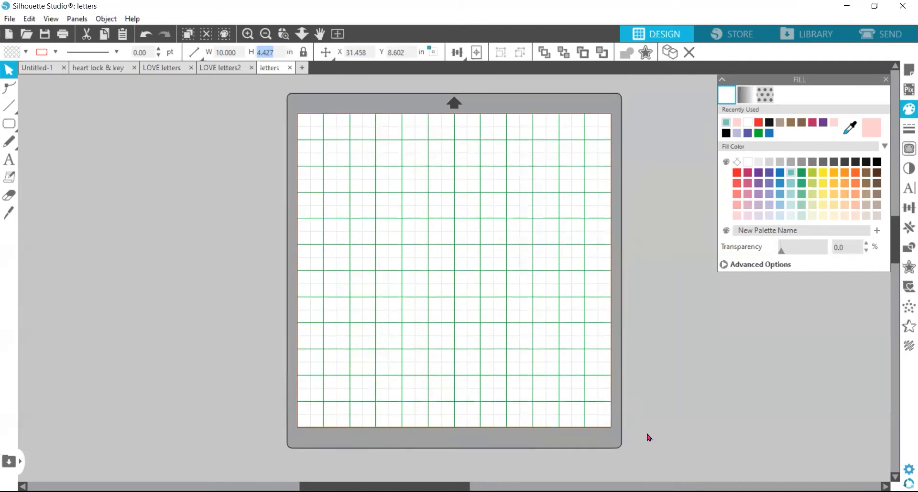
scroll(680, 376, "down", 5)
scroll(813, 463, "right", 10)
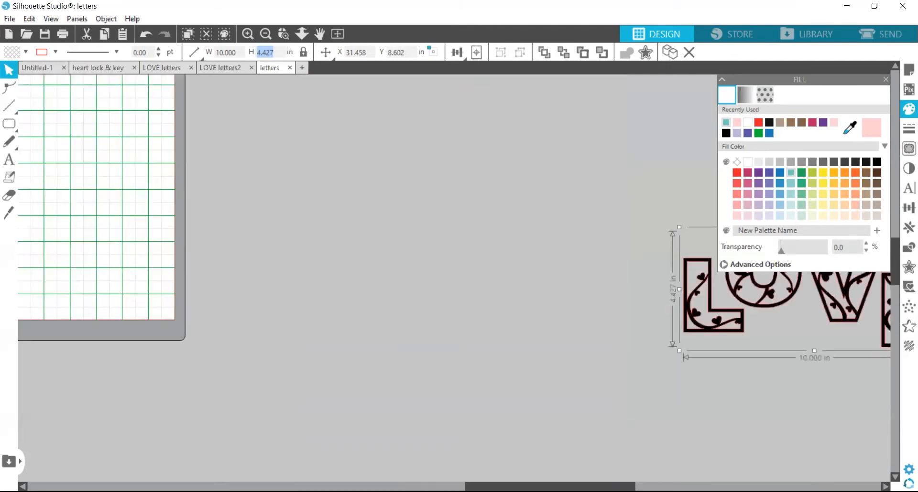
scroll(817, 363, "down", 1)
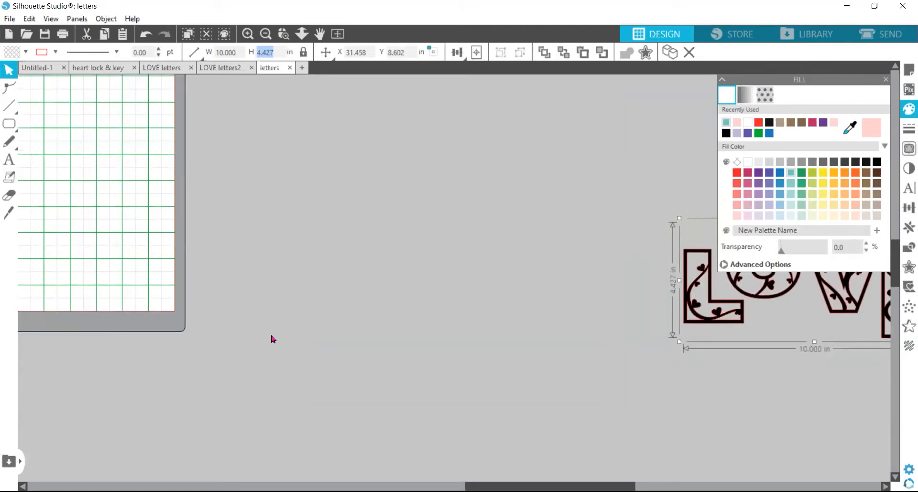
left_click_drag(717, 329, 58, 218)
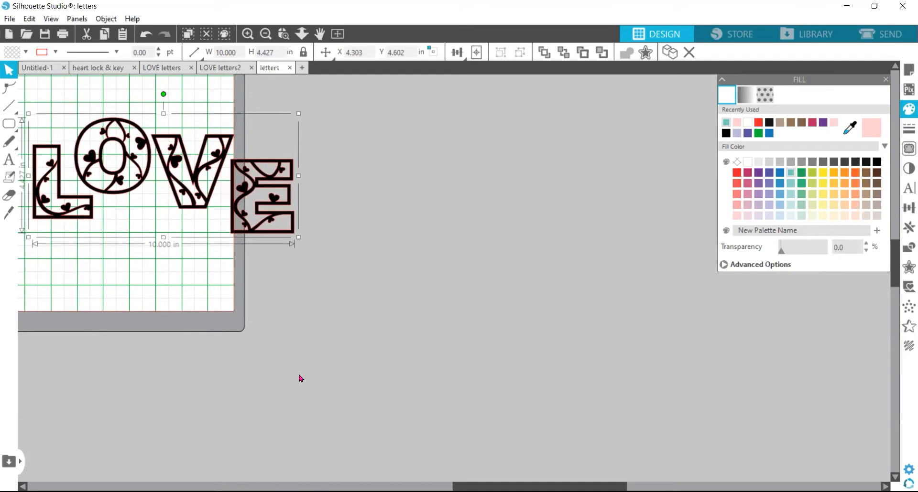
left_click_drag(333, 382, 416, 368)
Step: Move the LOVE lettering fully onto the mat, near the upper left, at about X 0.395 and Y 1.379 inches
scroll(410, 348, "up", 1)
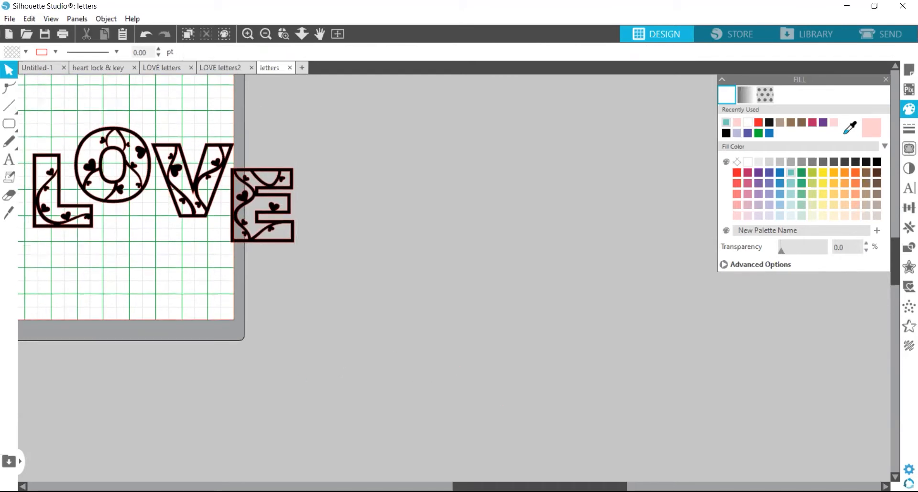
scroll(454, 278, "left", 5)
scroll(454, 278, "left", 5)
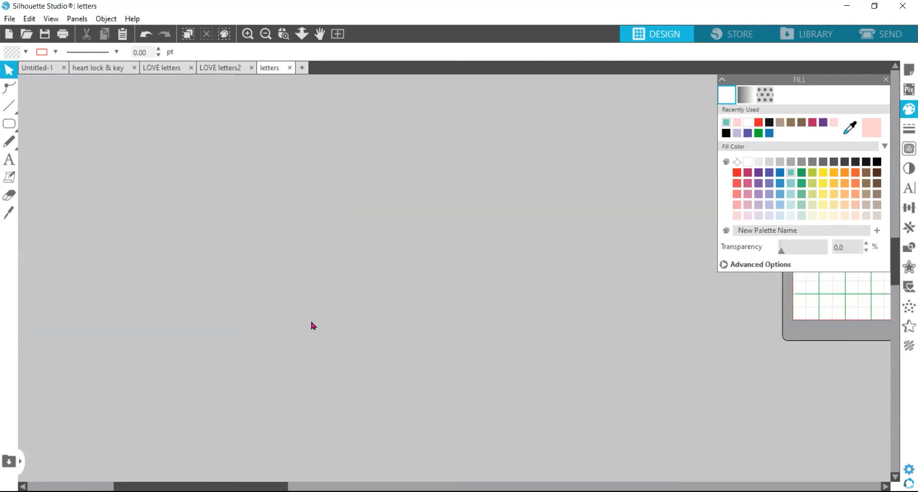
scroll(313, 326, "up", 4)
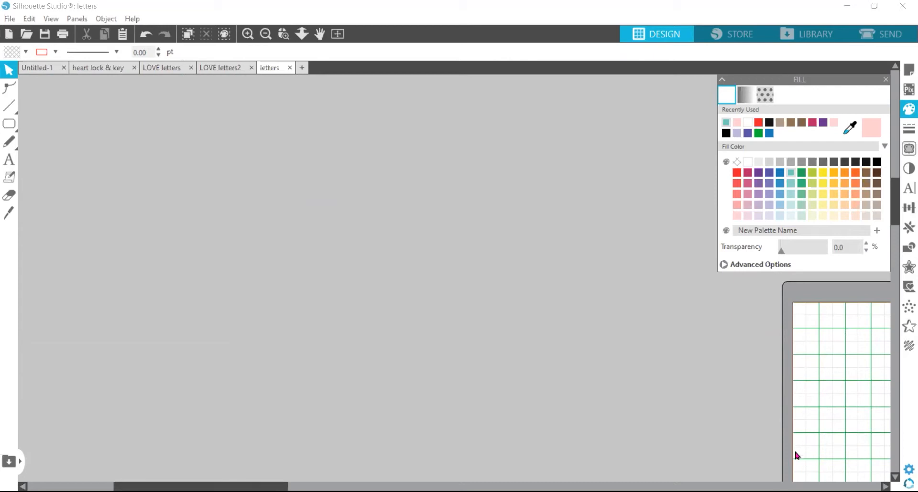
left_click_drag(200, 487, 389, 487)
scroll(430, 408, "down", 3)
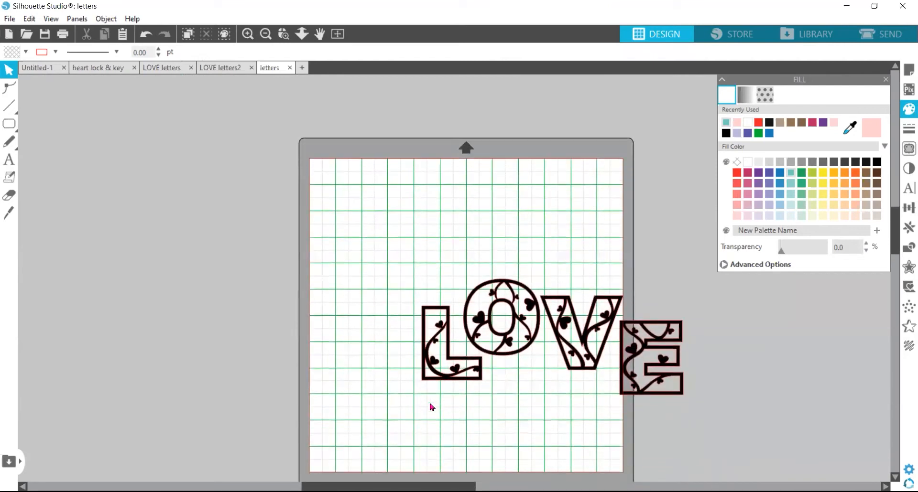
left_click_drag(511, 354, 409, 268)
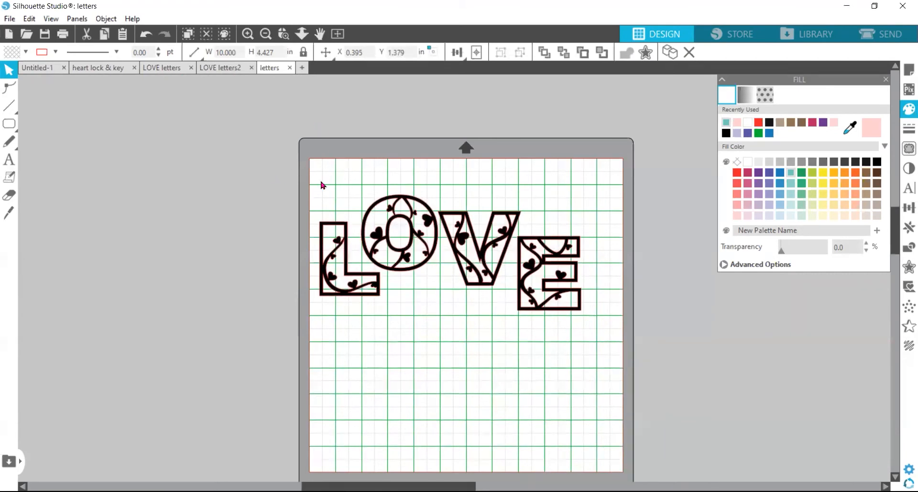
Step: Deselect the lettering and preview its cut lines in the Send view before returning to the design view
left_click(300, 183)
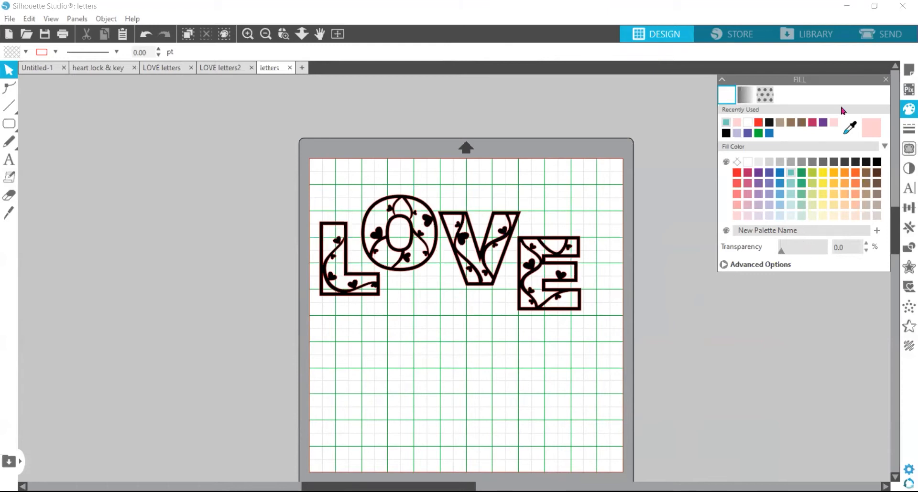
left_click(881, 38)
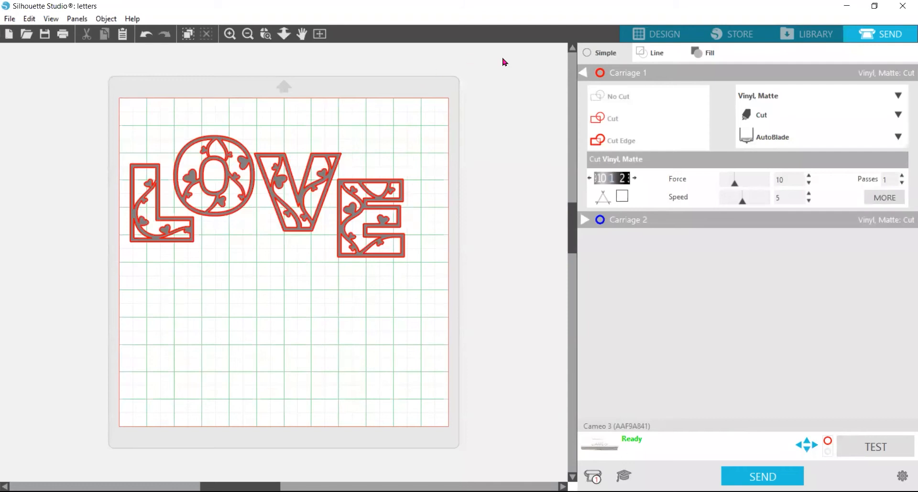
left_click(650, 34)
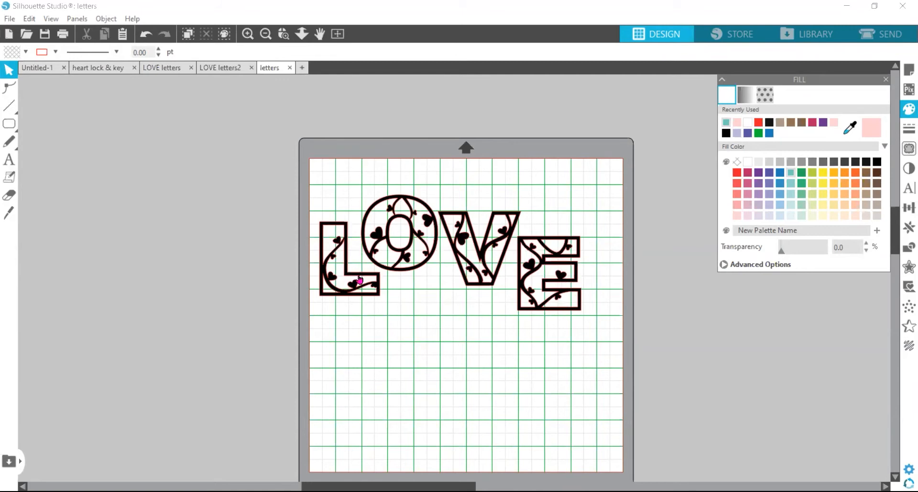
Step: Release the compound path of the LOVE lettering and inspect the separated outlines up close
left_click(248, 34)
left_click(395, 266)
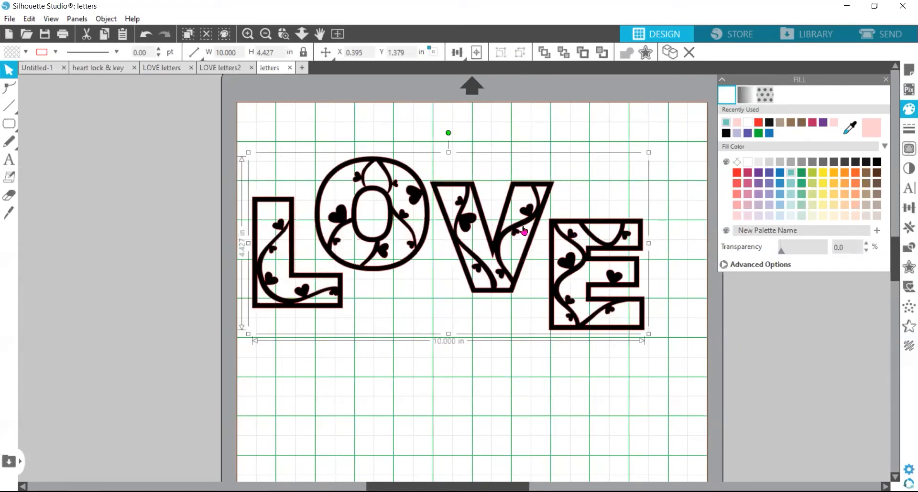
right_click(468, 229)
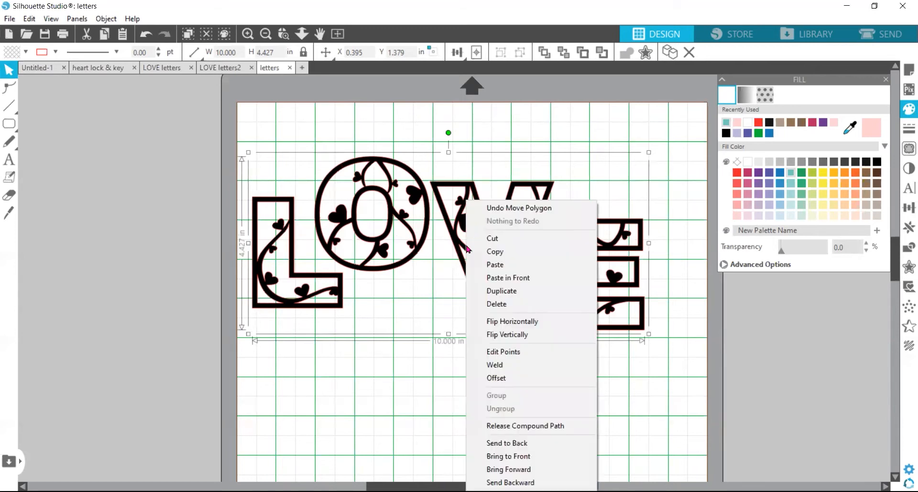
left_click(524, 429)
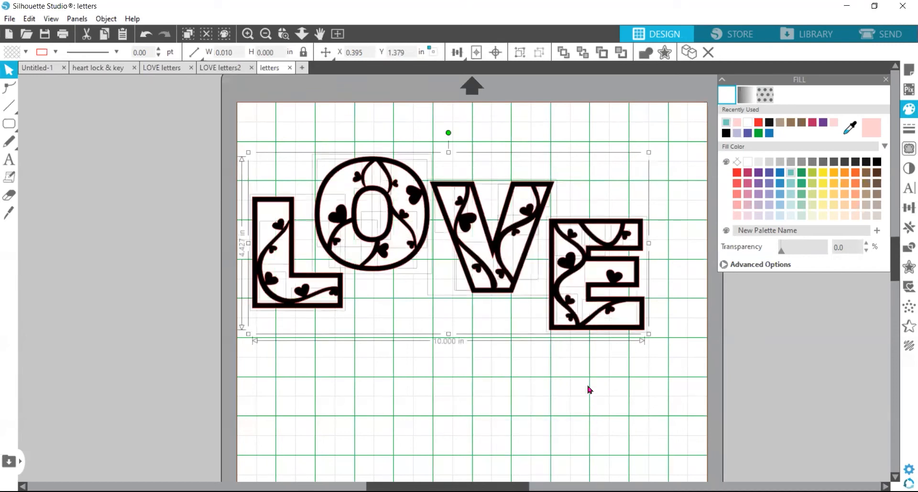
left_click(247, 34)
left_click(247, 34)
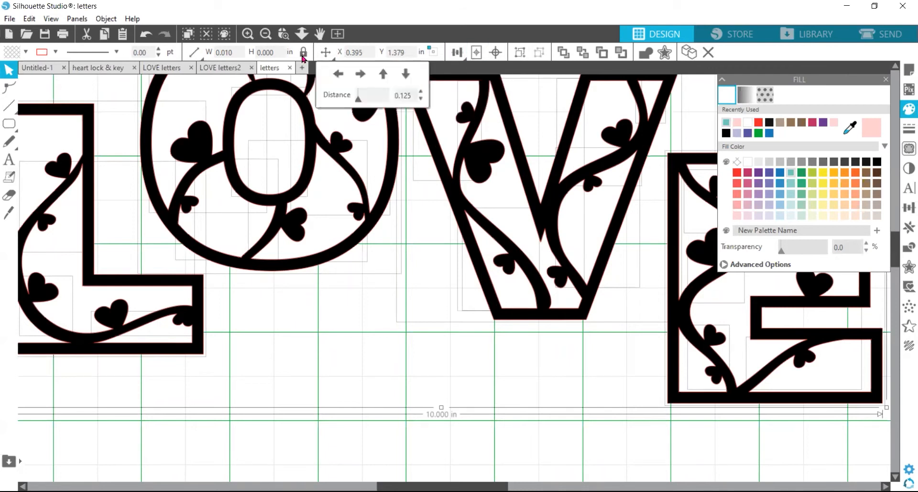
left_click(266, 34)
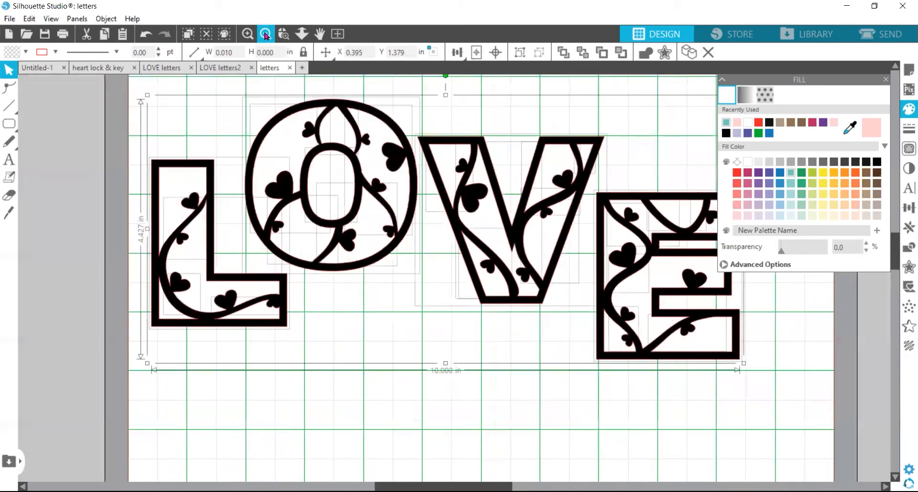
left_click(265, 34)
left_click(266, 34)
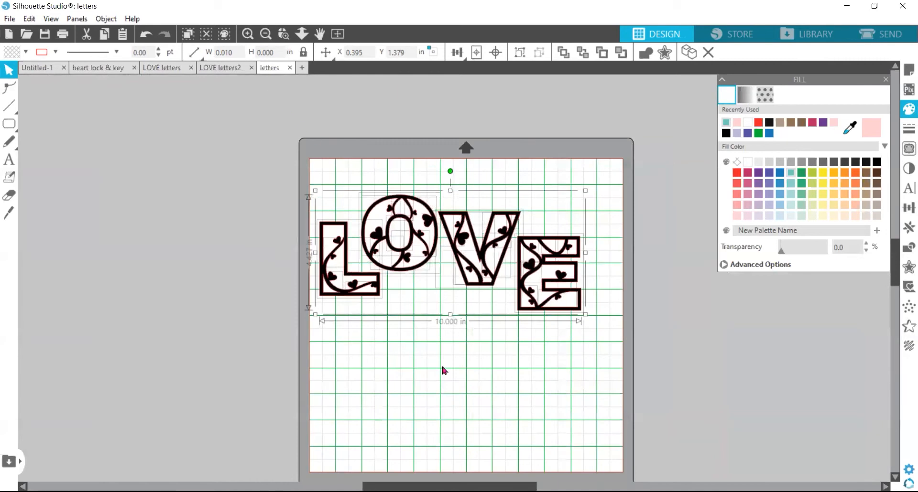
Step: Group all the pieces of the letter L and move it past the mat's left edge, at about X -1.022 and Y 2.586 inches
right_click(402, 249)
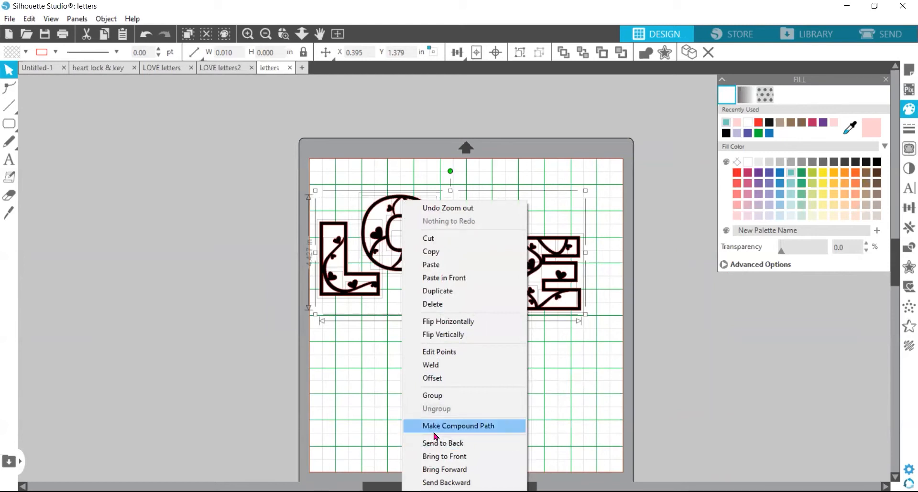
left_click(546, 397)
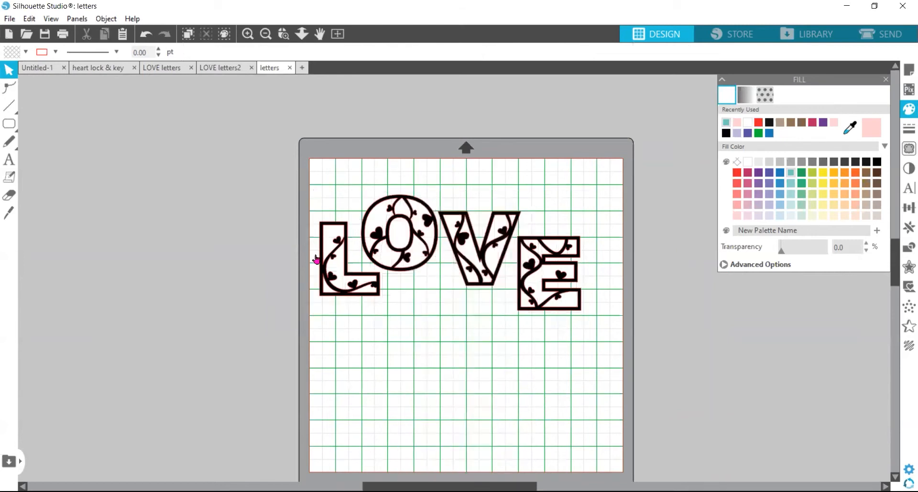
left_click(247, 33)
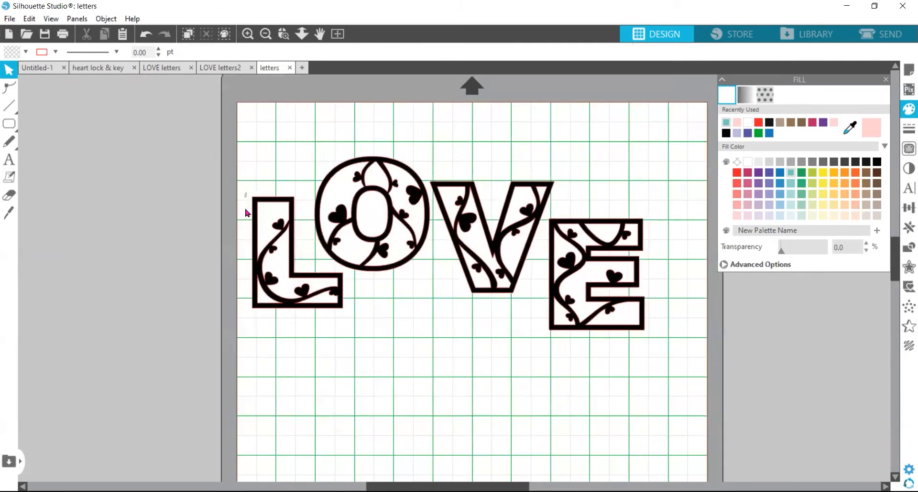
left_click_drag(247, 241, 249, 317)
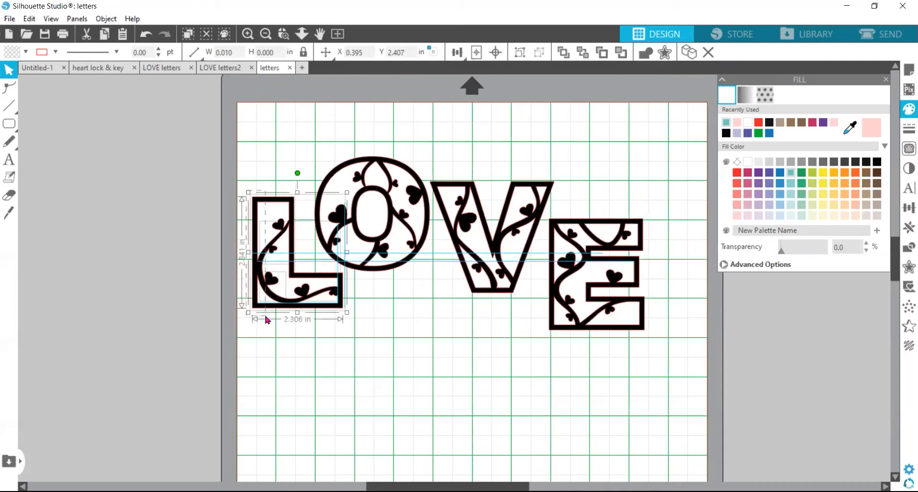
left_click_drag(274, 321, 326, 343)
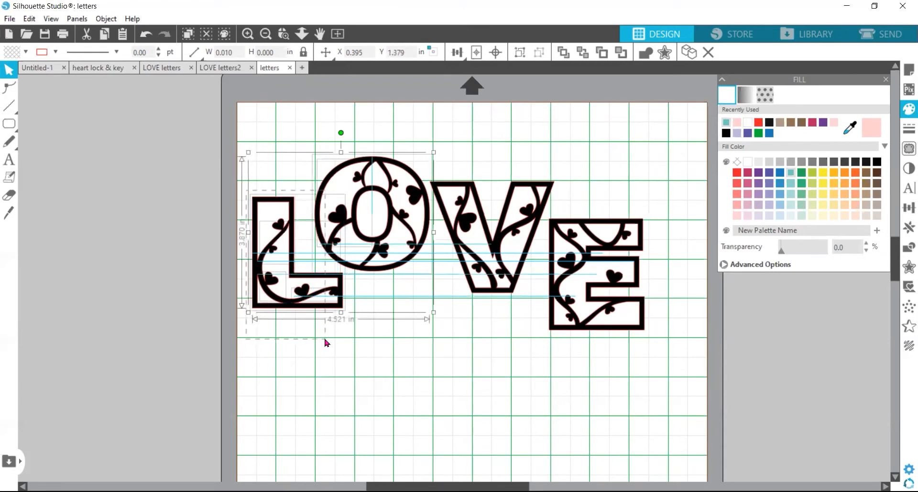
left_click_drag(324, 342, 314, 342)
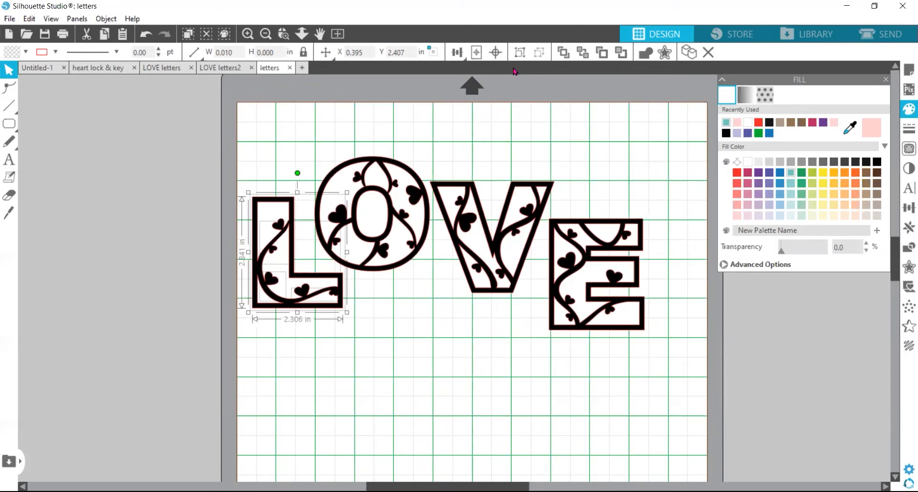
left_click(521, 52)
left_click_drag(283, 275, 229, 286)
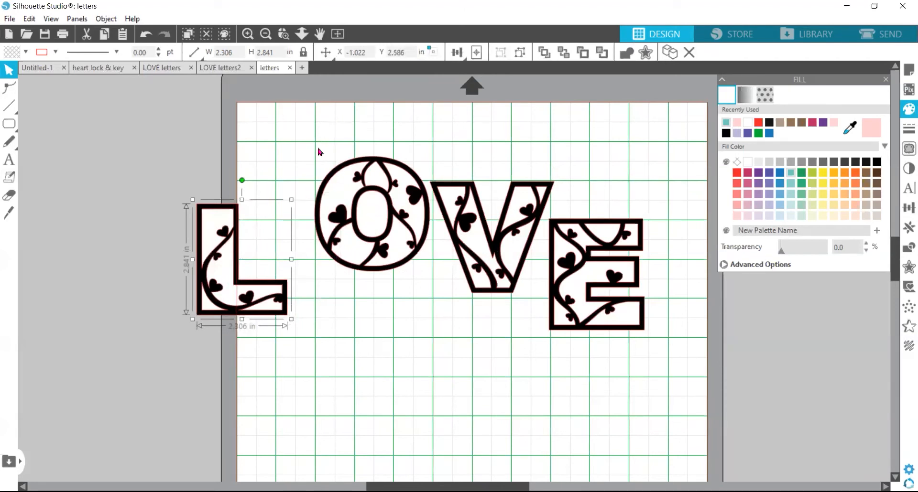
Step: Try making the letter O's pieces a compound path and shifting it slightly, and undo both the move and the compound path
left_click_drag(320, 148, 410, 287)
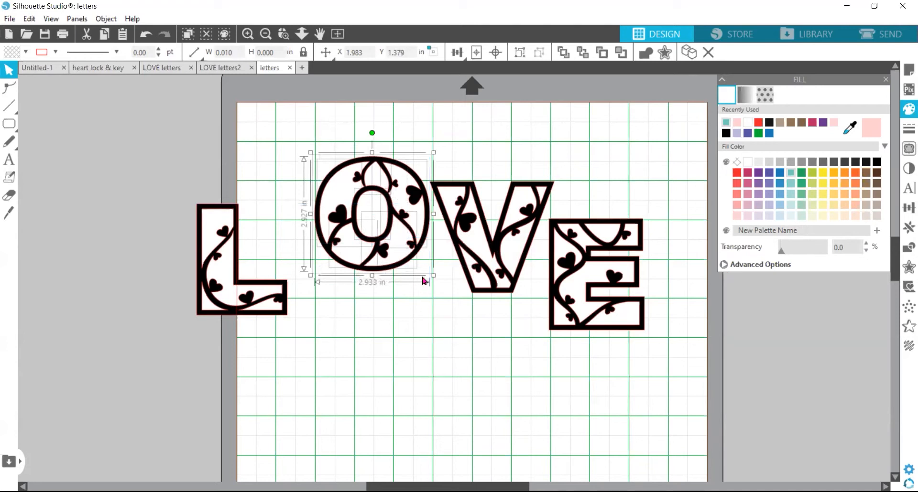
right_click(409, 246)
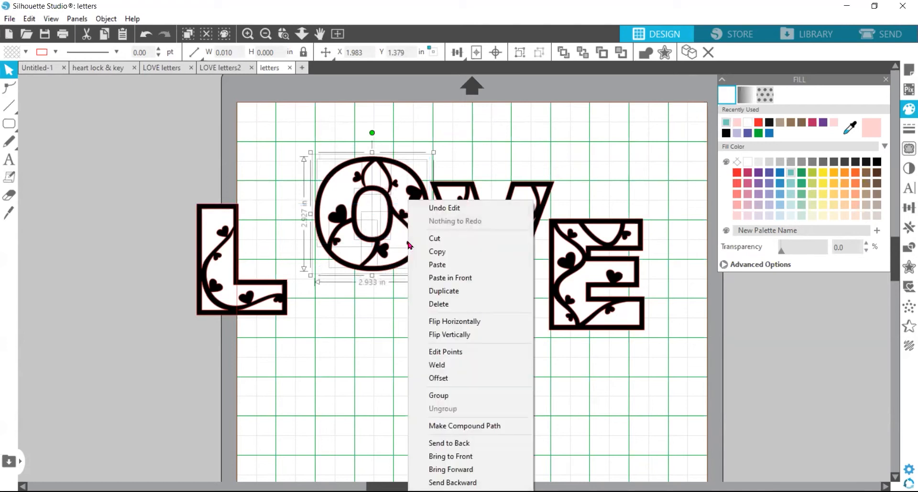
left_click(456, 426)
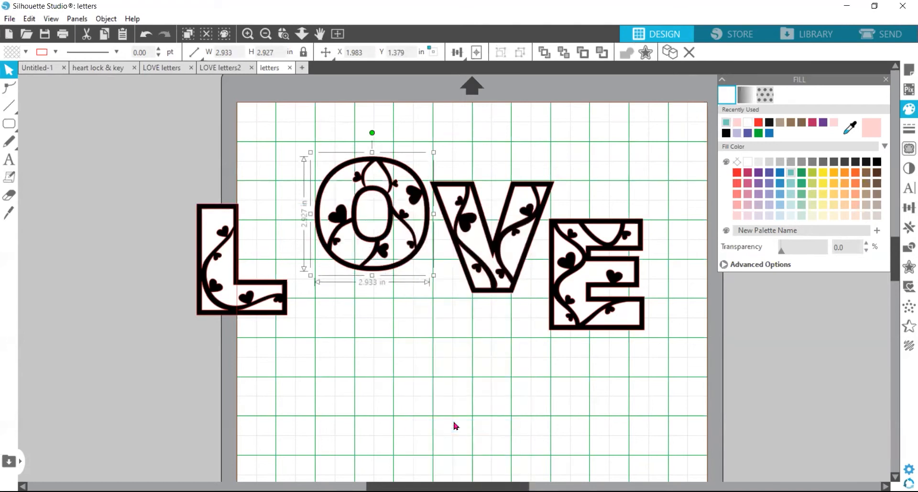
left_click(402, 255)
left_click(400, 271)
left_click(404, 325)
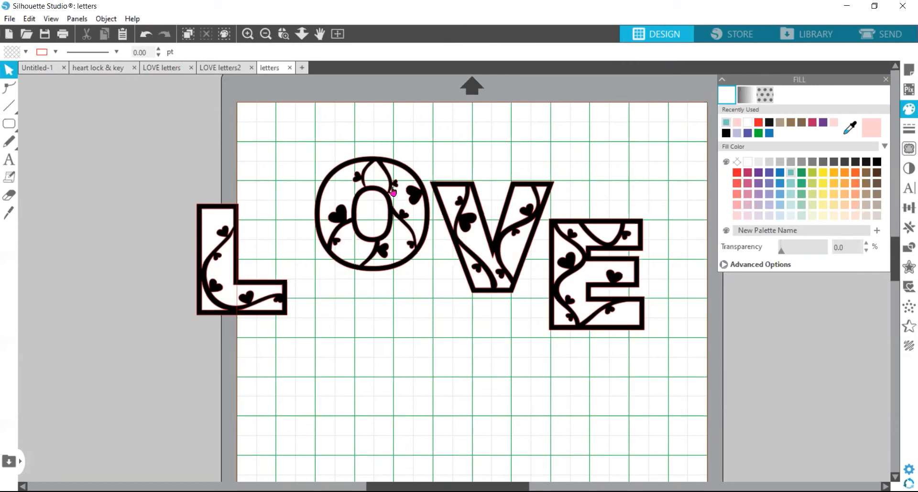
left_click_drag(367, 193, 351, 190)
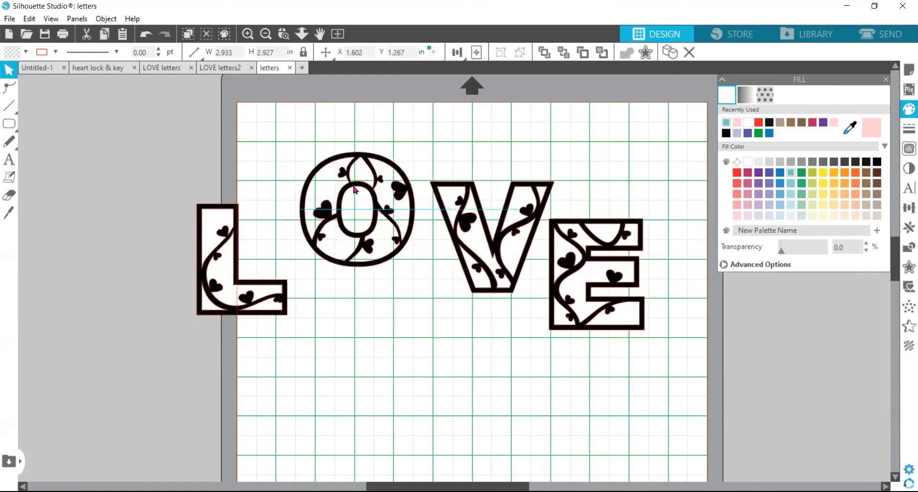
left_click(149, 34)
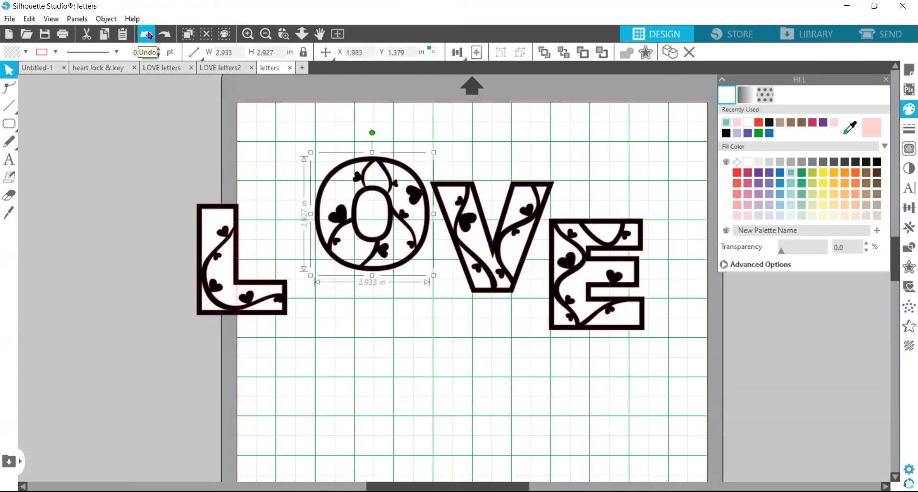
left_click(147, 36)
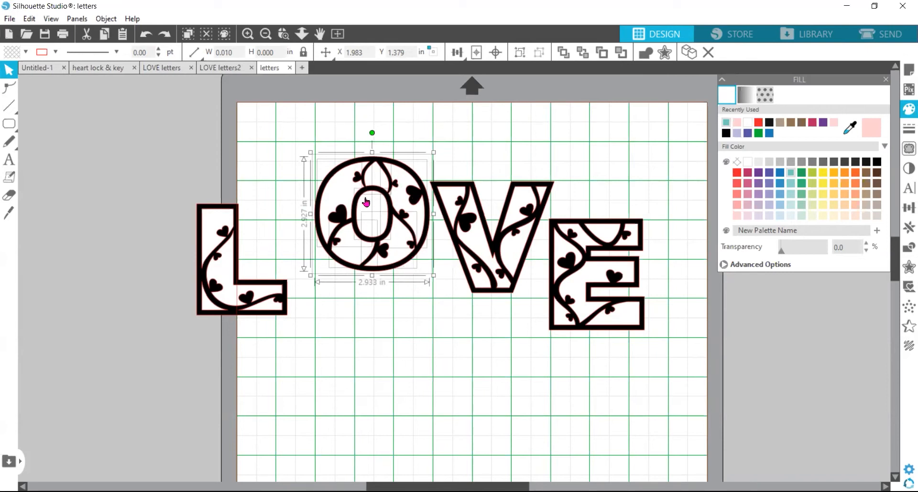
Step: Make the letter O's pieces a compound path and move it away from the V, to about X 0.596 and Y 0.912 inches
right_click(353, 223)
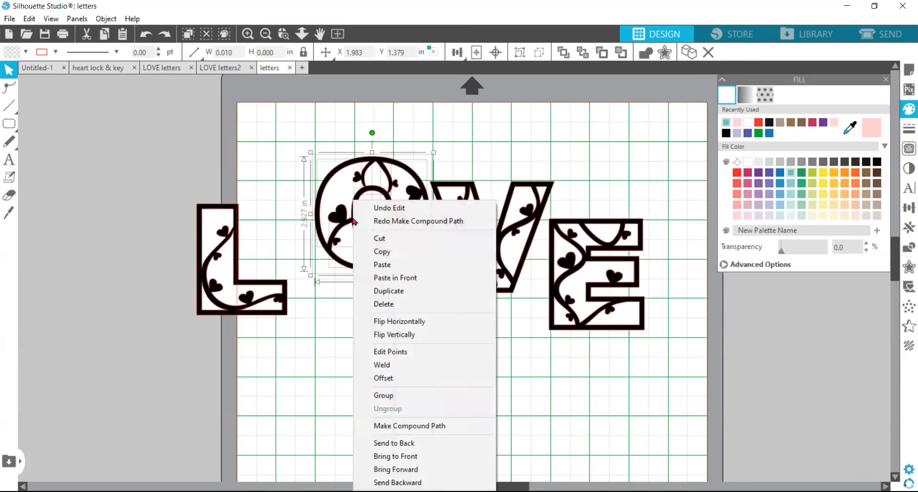
left_click(428, 425)
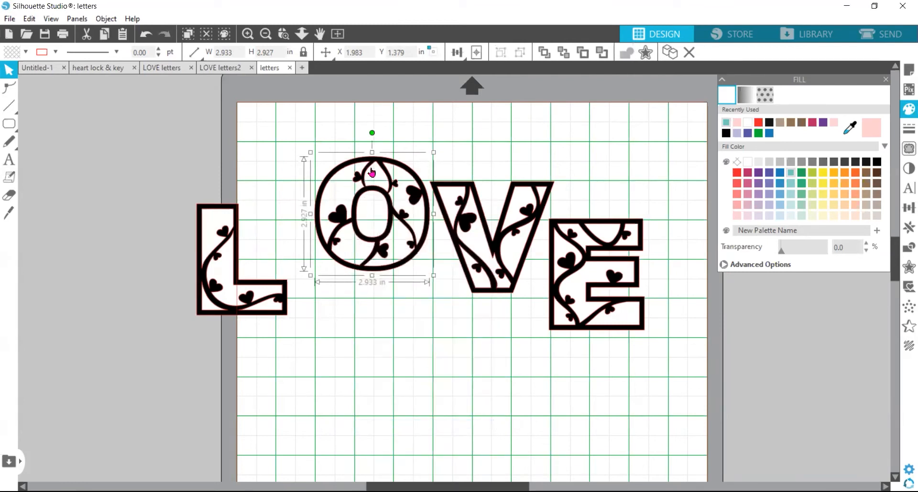
left_click_drag(373, 195, 318, 176)
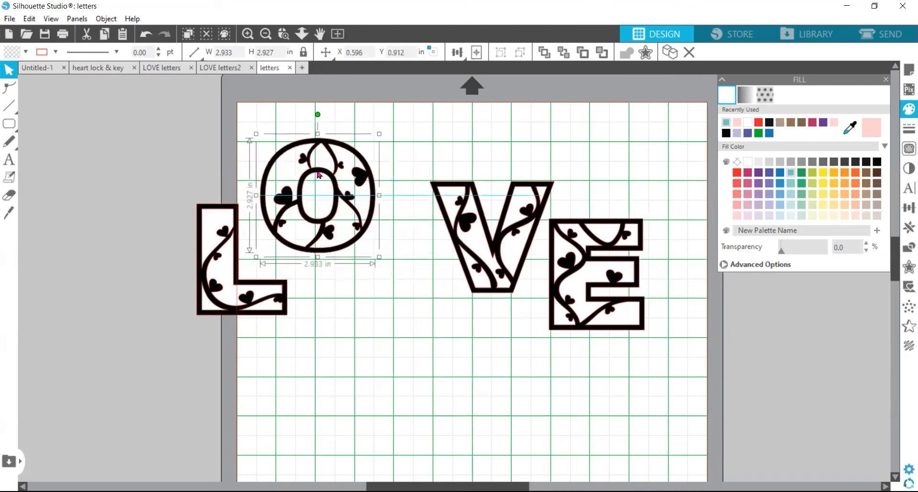
Step: Move the letter L onto the mat below the O, at about X 1.797 and Y 4.839 inches, and make it a compound path
left_click_drag(236, 271, 348, 359)
left_click_drag(282, 276, 414, 418)
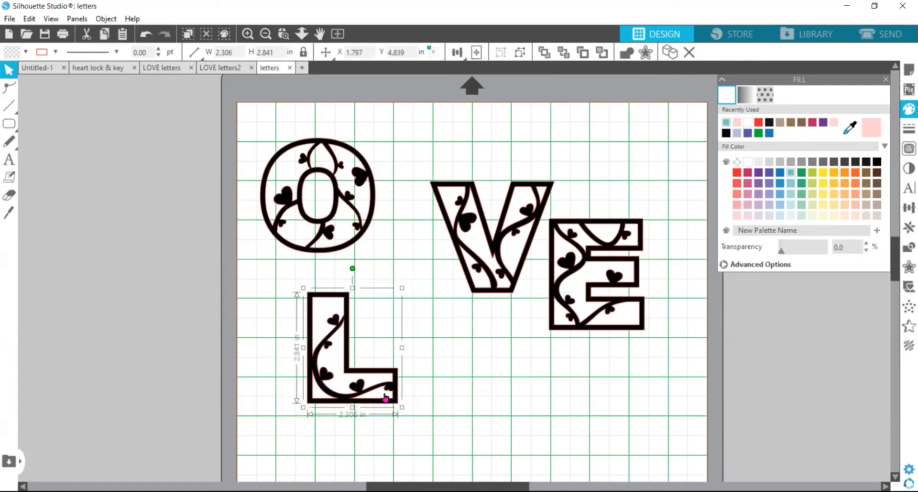
right_click(342, 360)
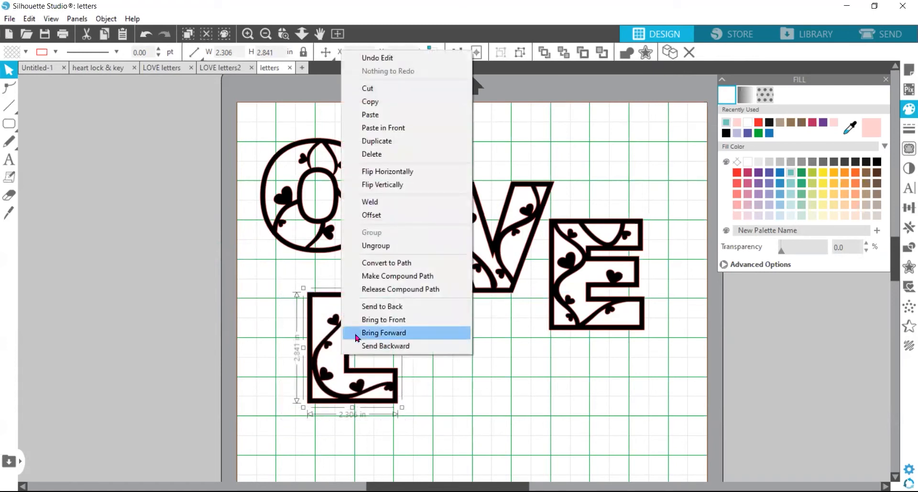
left_click(389, 278)
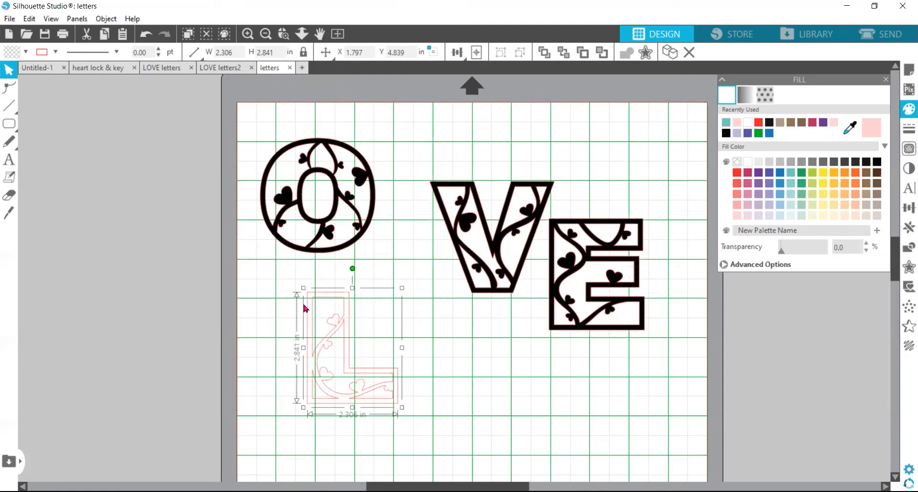
Step: Fill the letter L with a near-black color and move it across the mat's left edge
left_click(866, 164)
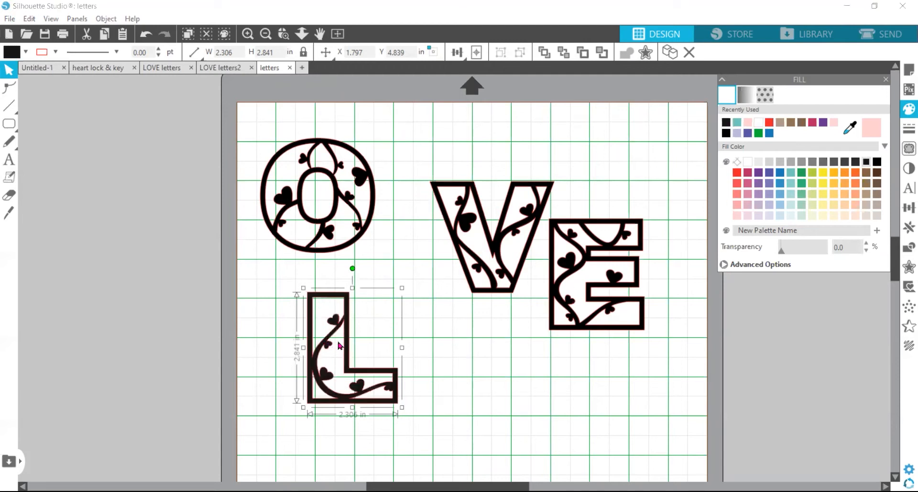
left_click_drag(324, 351, 167, 295)
Step: Make the letter V's pieces a compound path and move it below the O, to about X 2.938 and Y 3.523 inches
left_click_drag(424, 167, 544, 306)
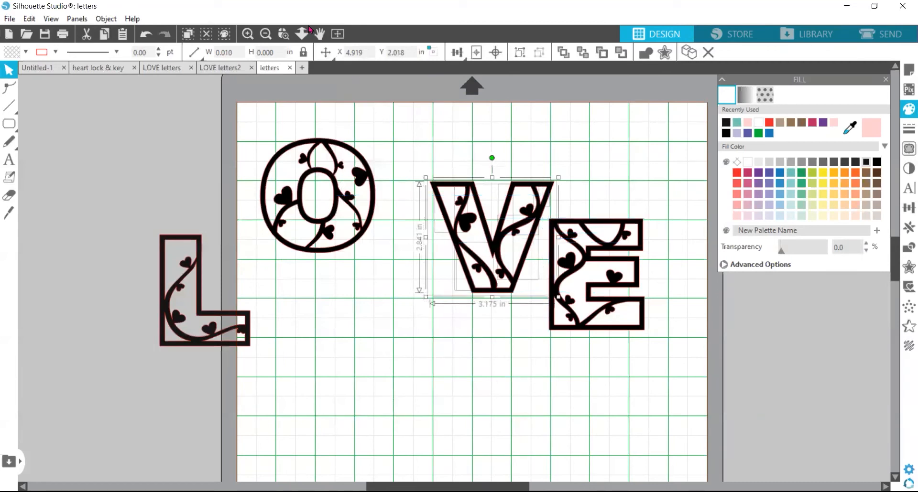
right_click(505, 283)
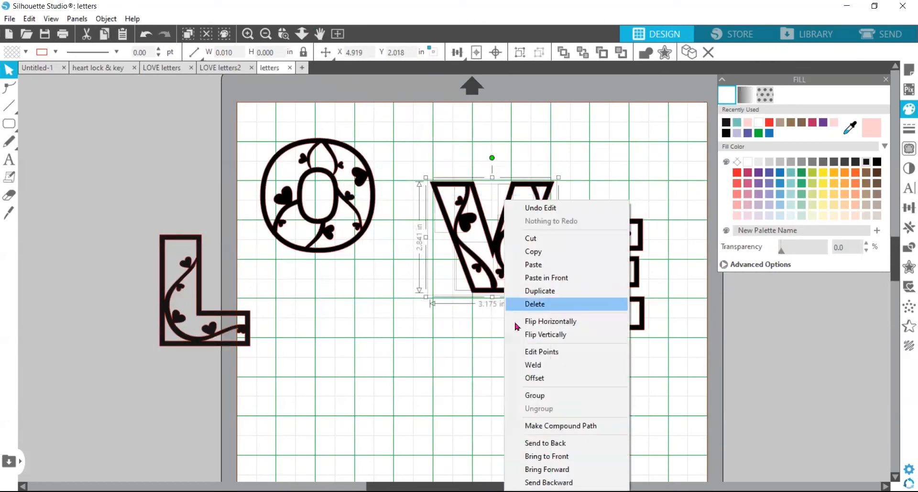
left_click(568, 427)
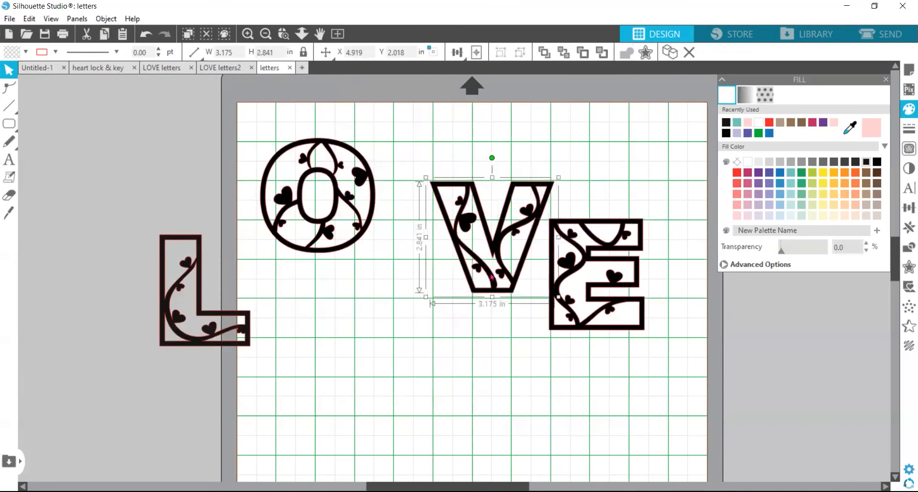
left_click_drag(497, 286, 420, 346)
Step: Make the letter E's pieces a compound path, then deselect and reselect it to check that it is one object
left_click_drag(542, 193, 669, 372)
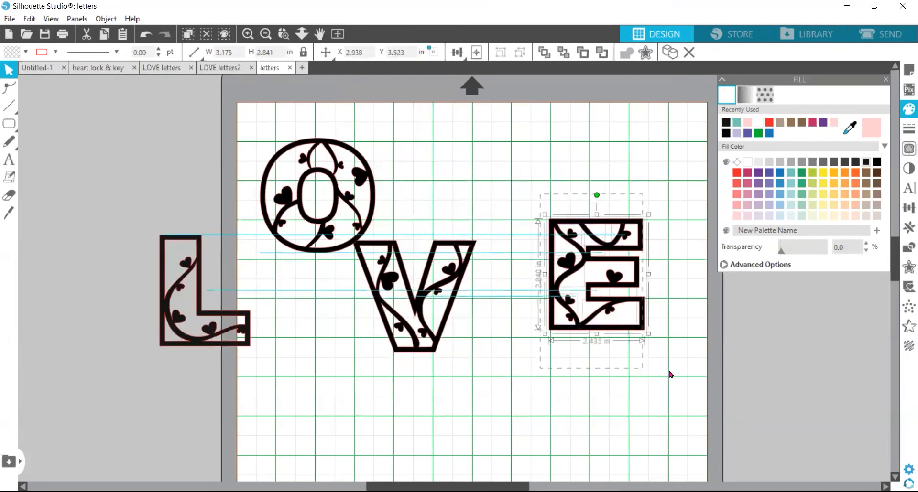
right_click(604, 285)
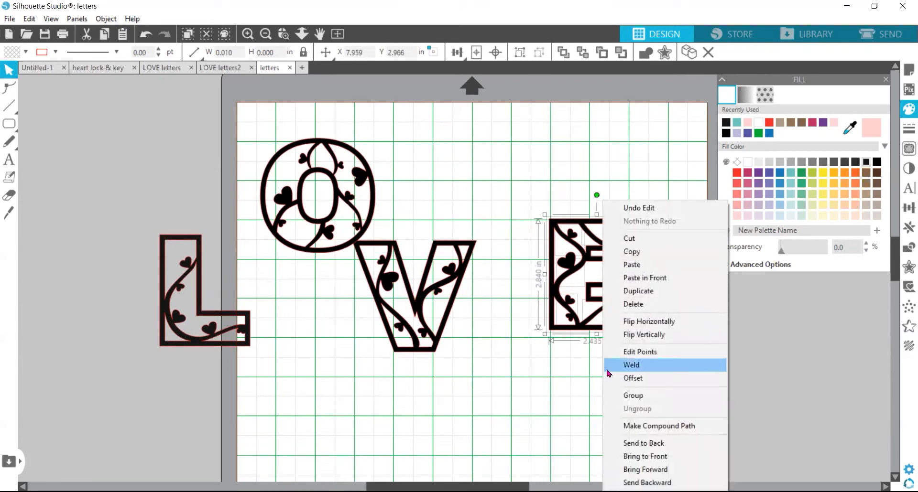
left_click(668, 427)
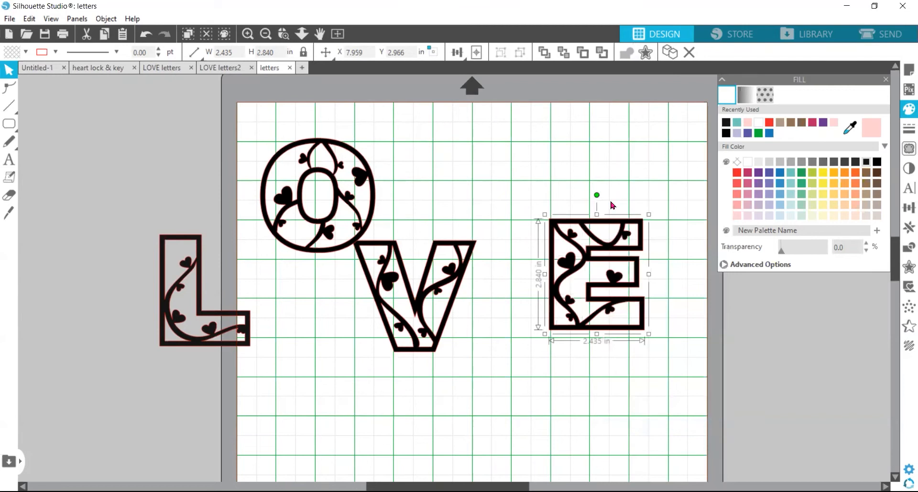
left_click(537, 176)
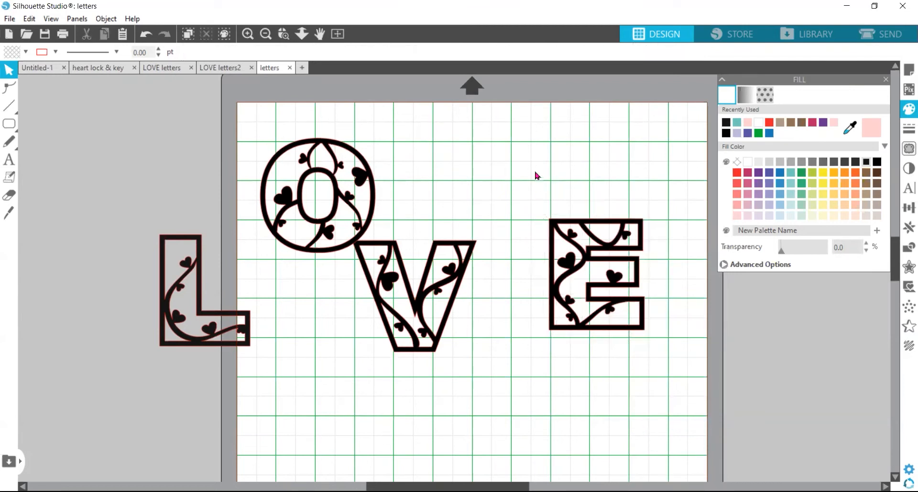
left_click_drag(535, 194, 654, 365)
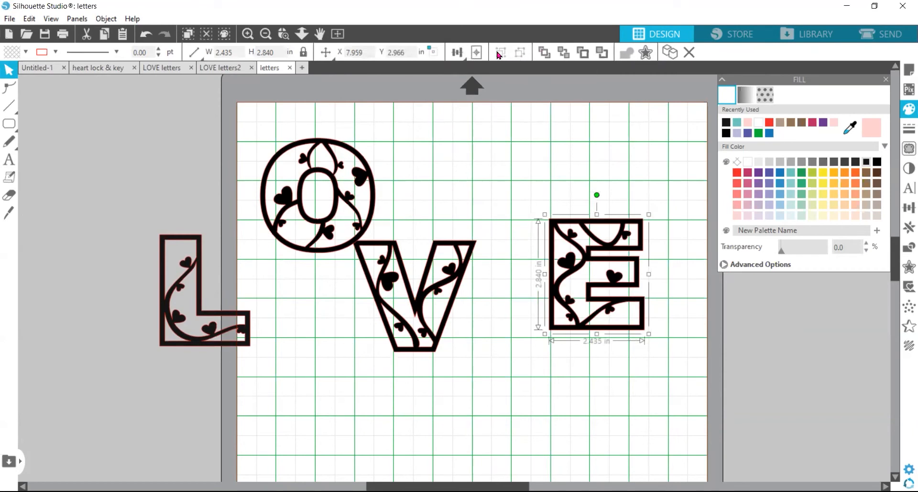
Step: Move the V, O and L back into reading order before the E on the mat, and select the whole word
left_click_drag(443, 283, 511, 184)
left_click(382, 193)
left_click_drag(373, 201, 420, 216)
left_click(244, 316)
left_click_drag(244, 316, 327, 249)
left_click(226, 151)
left_click_drag(226, 151, 659, 373)
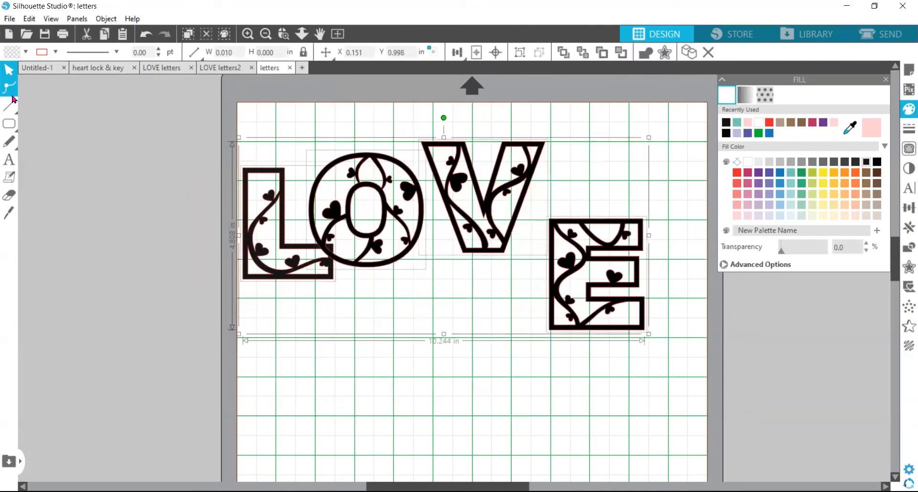
Step: Copy the red 6 by 4 inch rounded rectangle from the Untitled-1 document
left_click(47, 67)
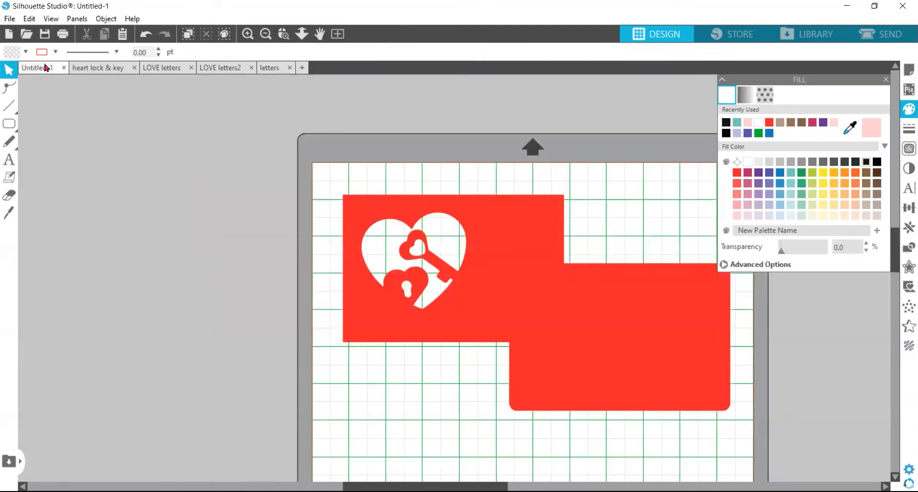
left_click(660, 356)
right_click(542, 302)
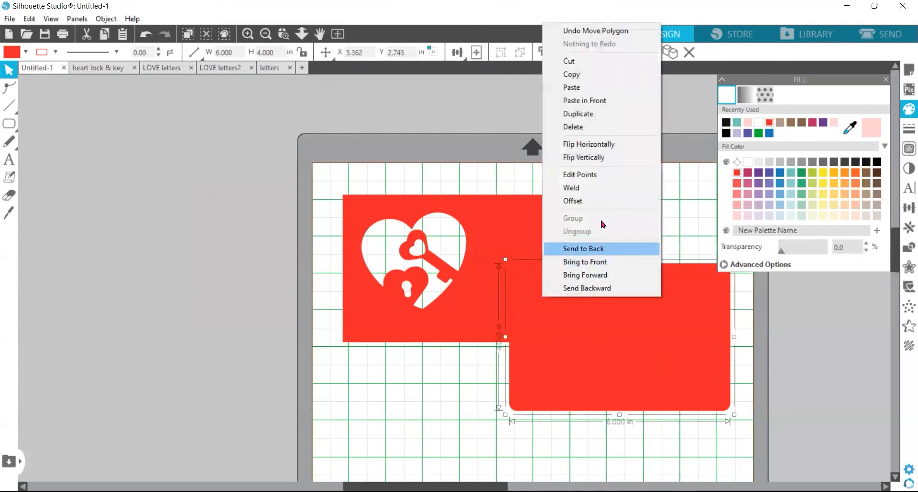
left_click(600, 74)
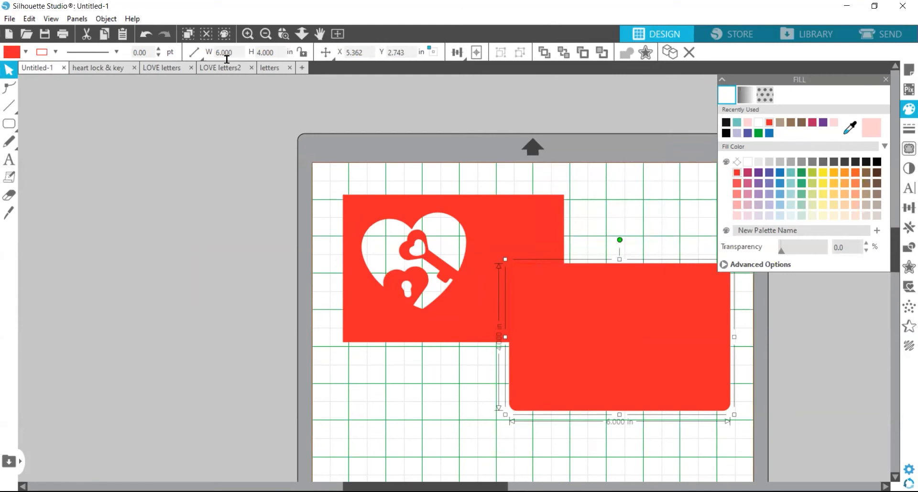
Step: Paste the red rounded rectangle into the letters document and move it over the LOVE letters, at about X 1.522 and Y 0.741 inches
left_click(270, 69)
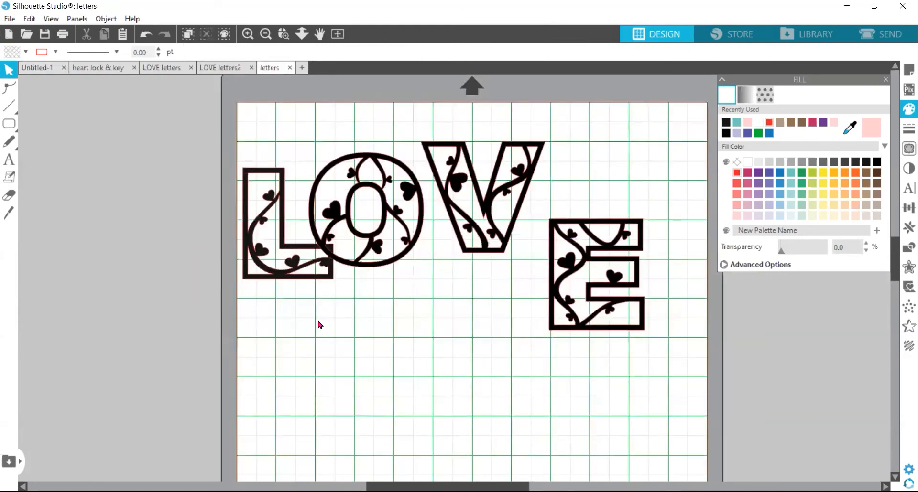
right_click(318, 325)
left_click(363, 375)
left_click_drag(511, 335, 352, 255)
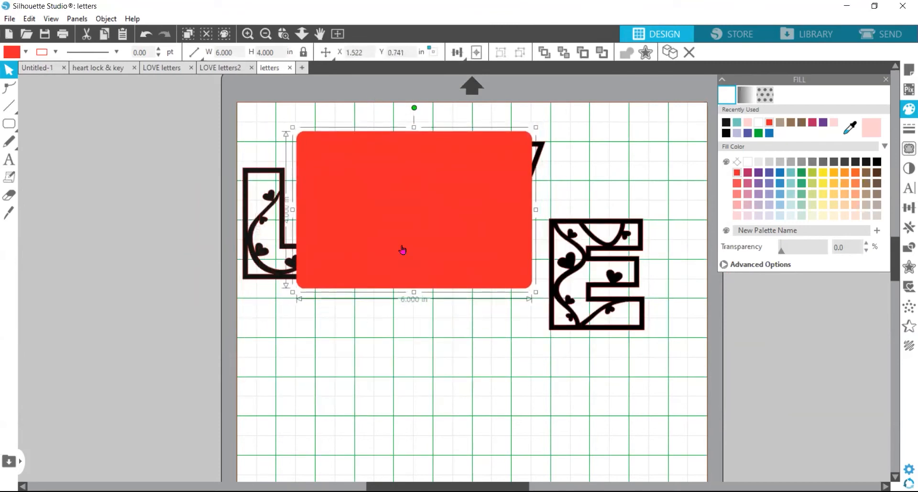
Step: Send the red rounded rectangle to the back so that it lies behind the LOVE letters
right_click(352, 201)
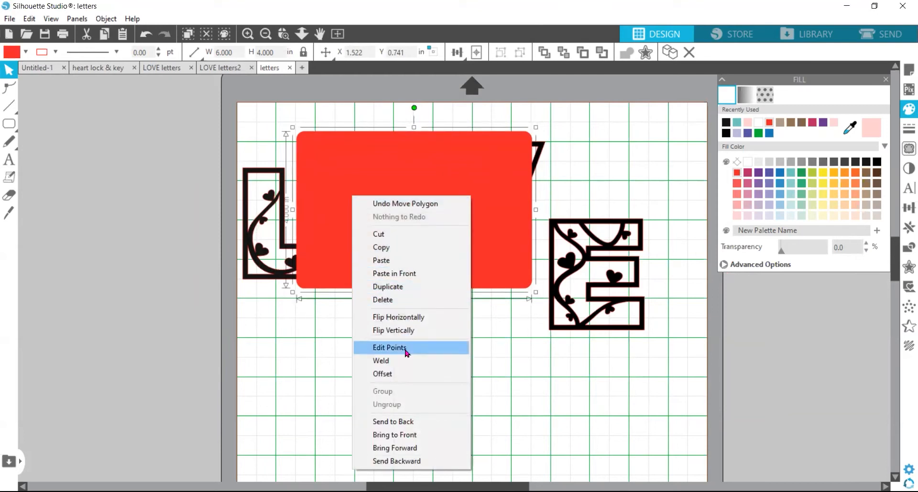
left_click(543, 361)
left_click(500, 278)
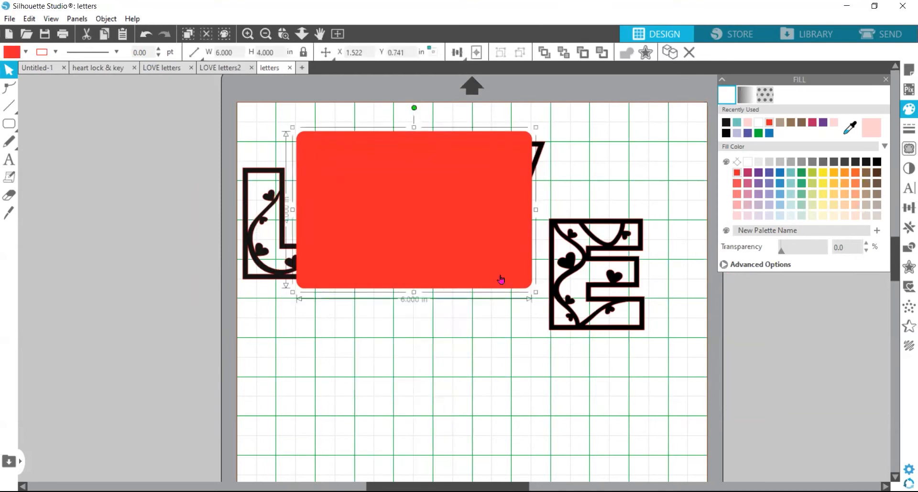
right_click(501, 277)
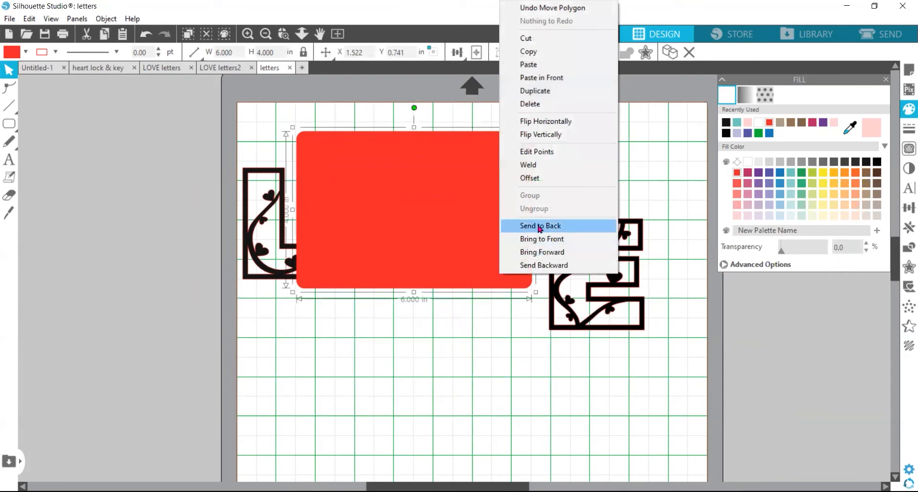
right_click(444, 249)
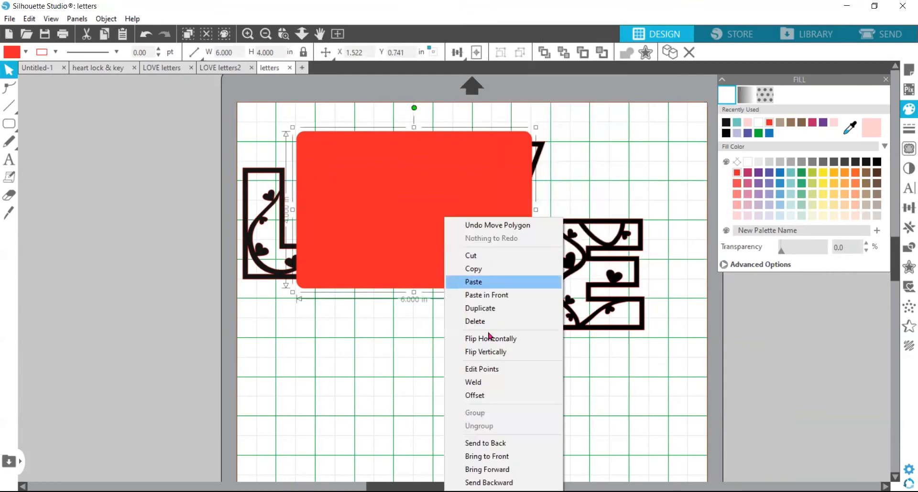
left_click(617, 278)
right_click(617, 279)
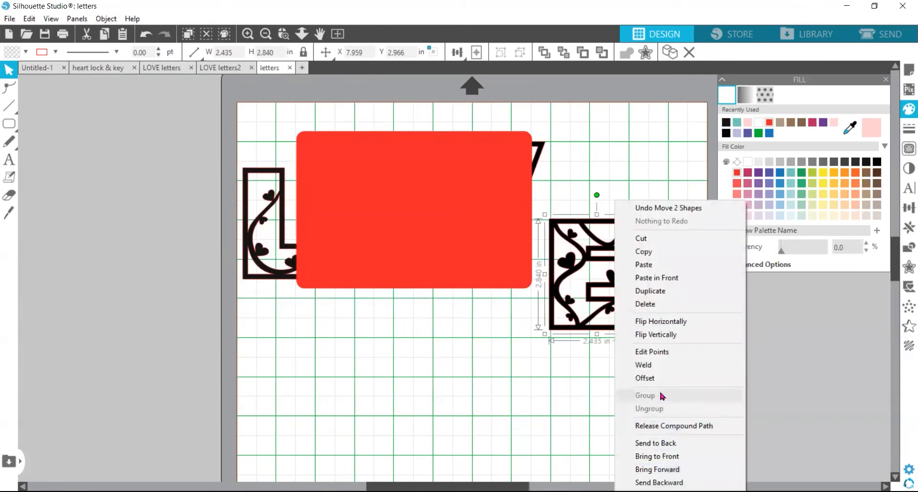
right_click(431, 248)
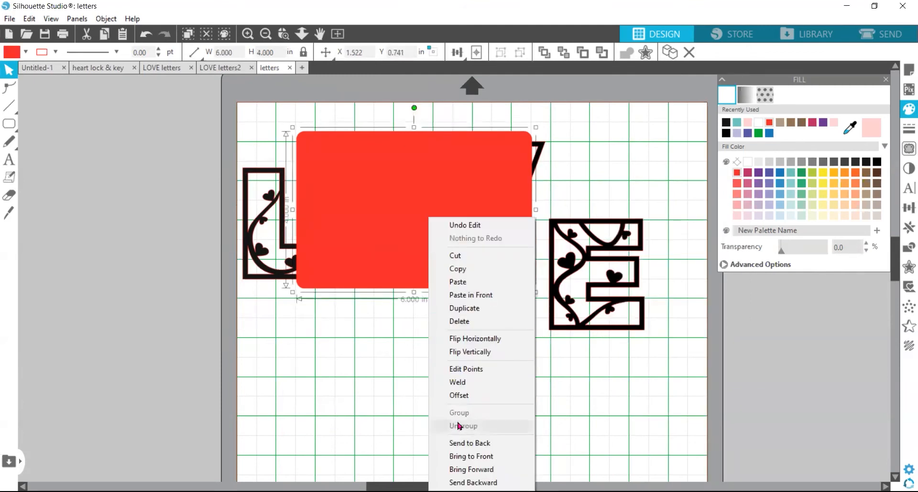
left_click(481, 443)
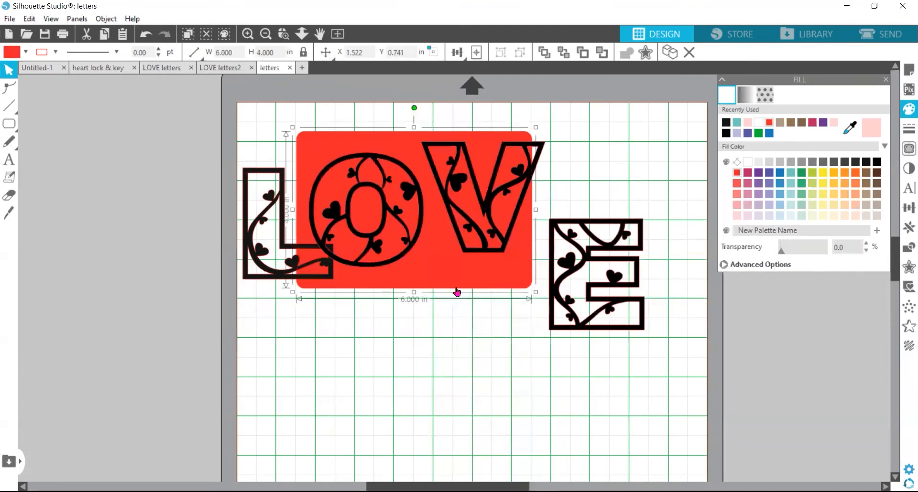
Step: Move the red rectangle off the mat, to the left of the letters, and deselect it
left_click_drag(408, 223, 426, 240)
left_click_drag(410, 295, 93, 258)
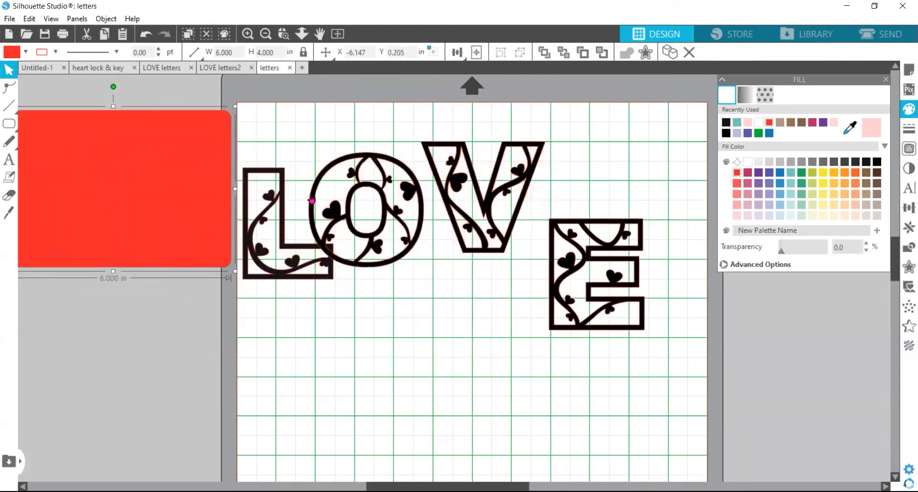
left_click(320, 154)
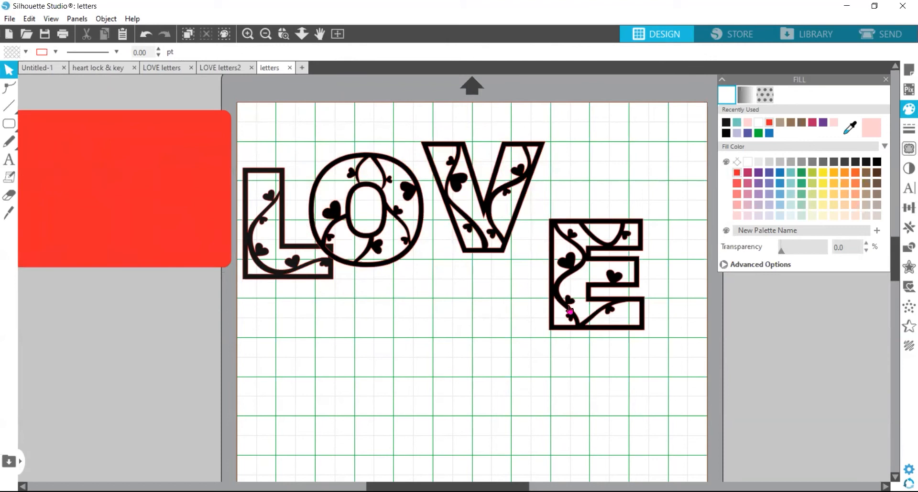
Step: Group the four LOVE letters to scale them down to about 6.97 by 3.27 inches, and ungroup them
left_click_drag(270, 129, 612, 322)
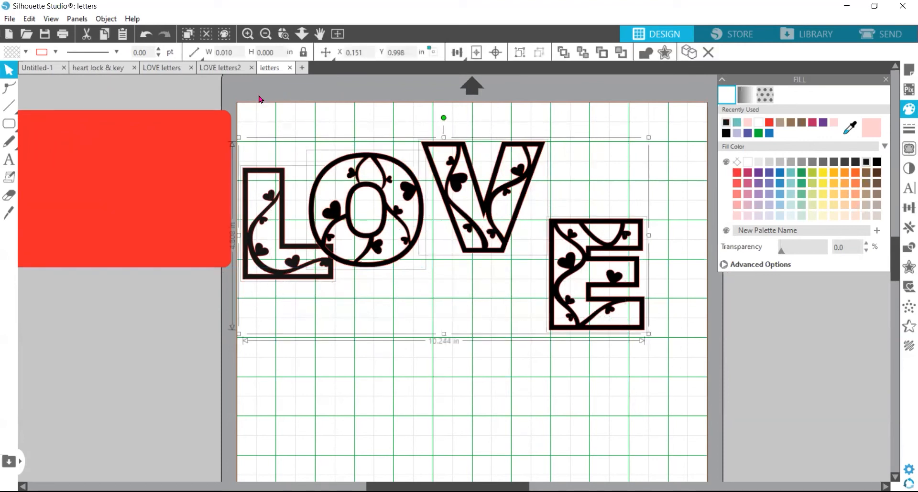
left_click(520, 52)
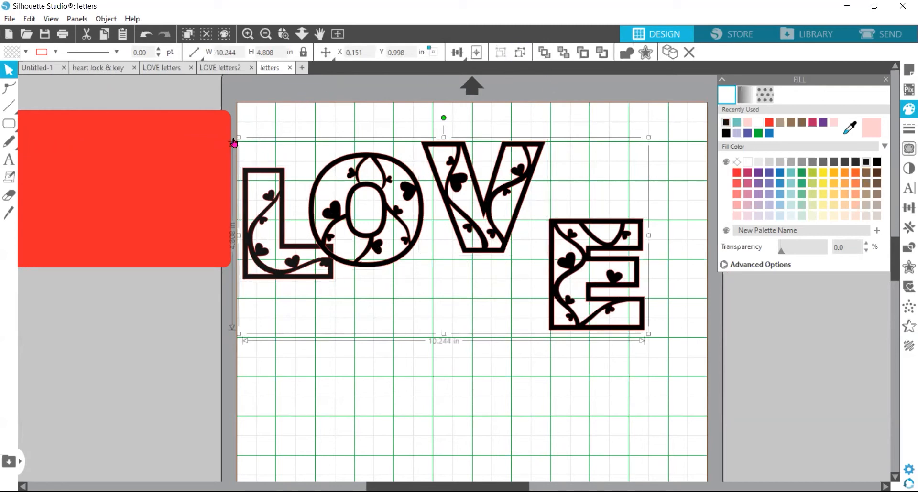
left_click_drag(239, 137, 367, 198)
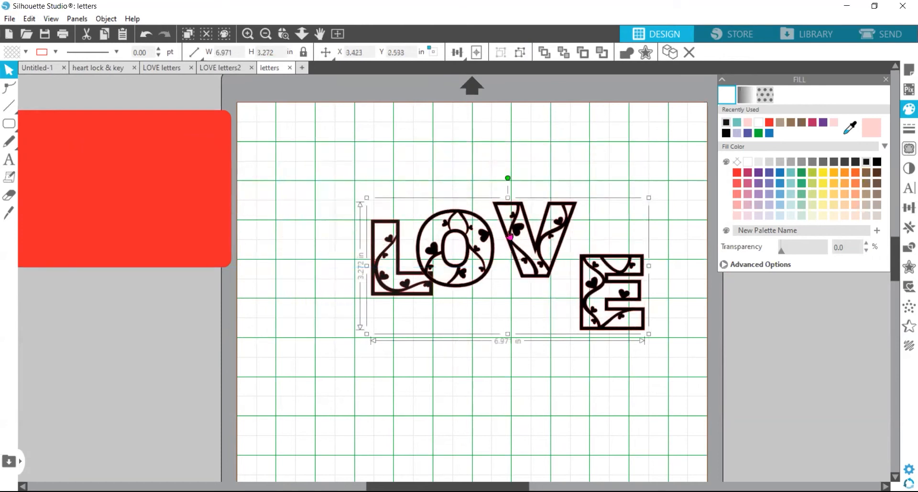
left_click(523, 56)
left_click(466, 141)
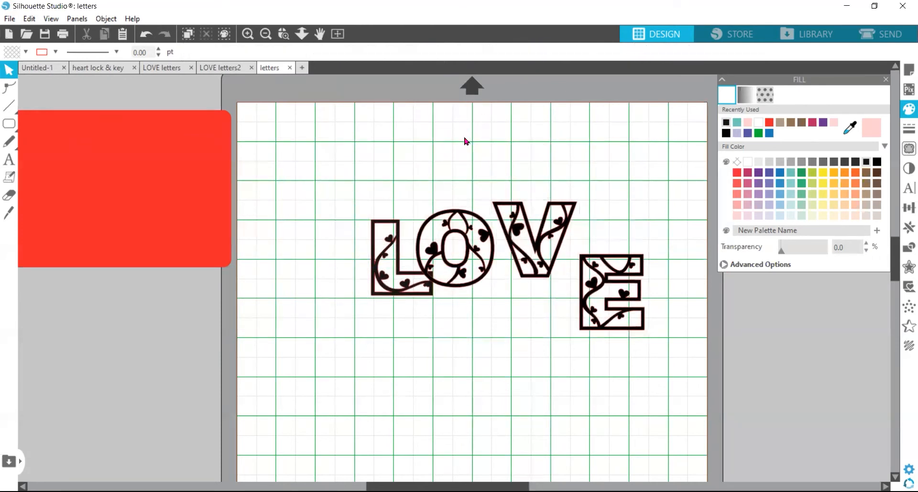
Step: Move the red rectangle back onto the mat and line up the L, O, V and E in a row across it
left_click_drag(183, 192, 411, 215)
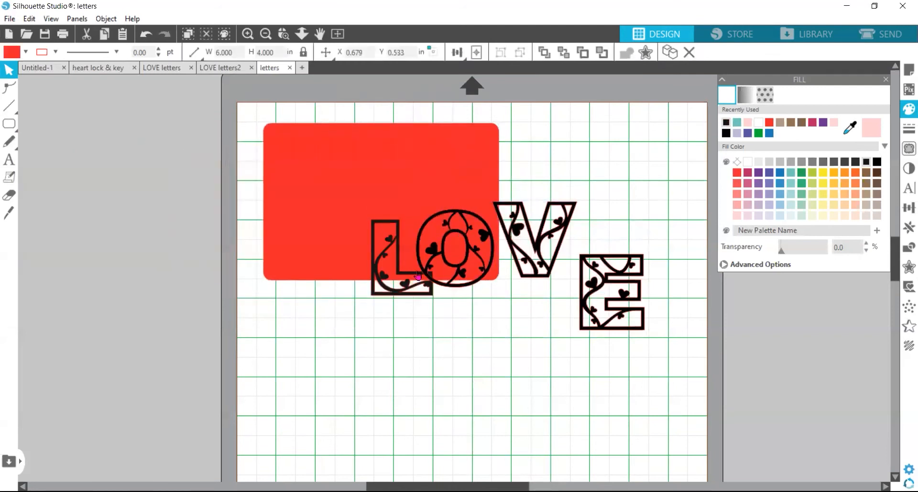
left_click_drag(395, 290, 302, 230)
left_click_drag(432, 270, 358, 223)
left_click_drag(530, 273, 457, 231)
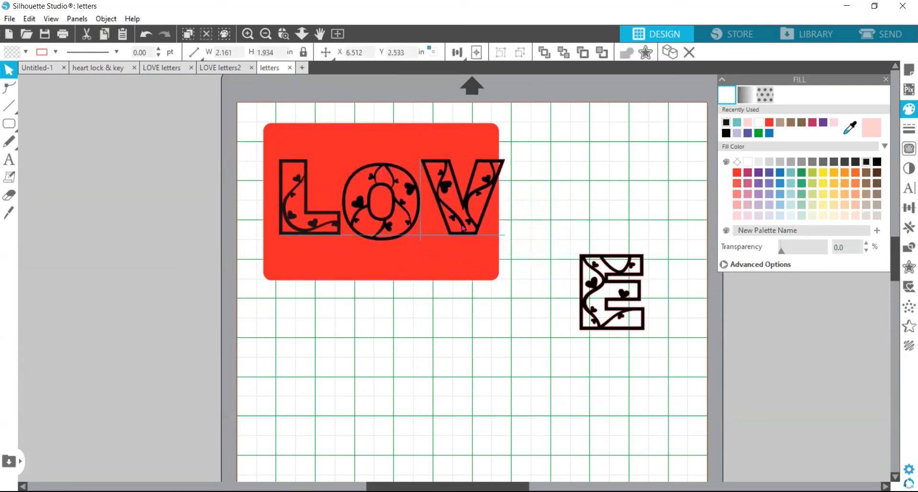
left_click_drag(613, 323, 545, 223)
left_click(199, 125)
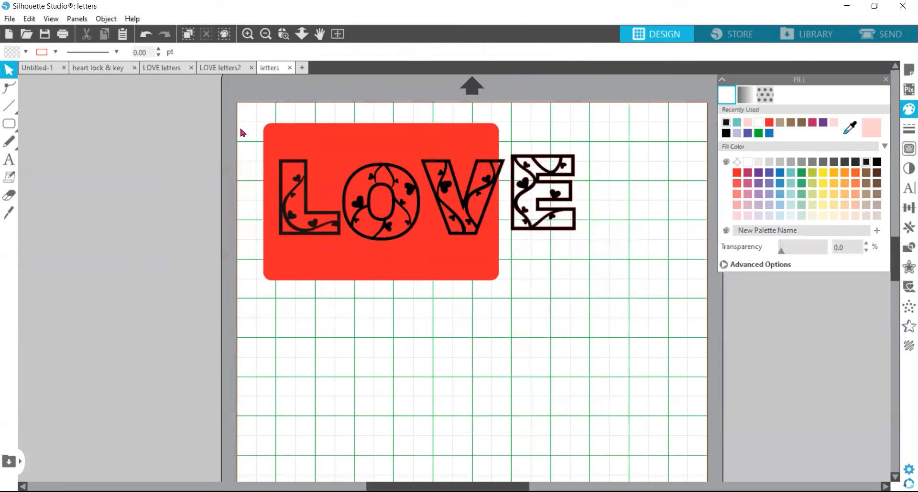
Step: Move the red rectangle off the mat again and scale the four letters together to about 5 inches wide
left_click_drag(247, 143, 581, 258)
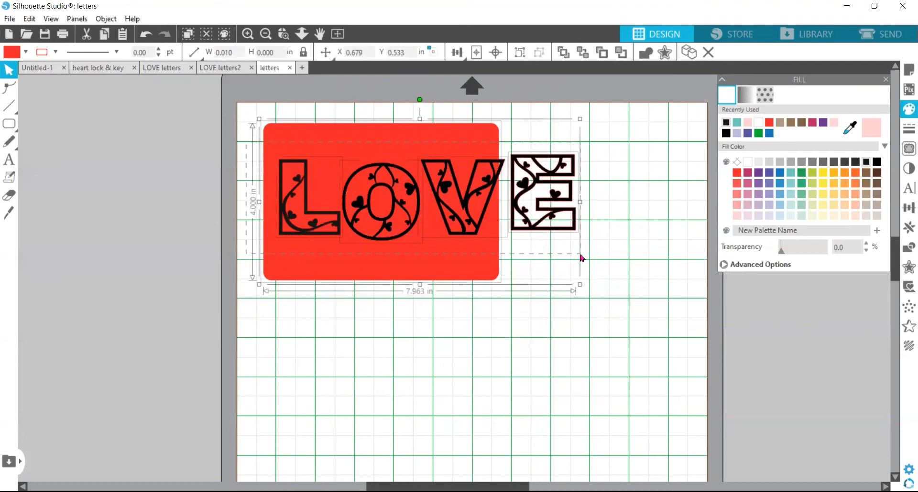
left_click(480, 305)
left_click_drag(482, 261, 161, 236)
left_click_drag(258, 131, 549, 237)
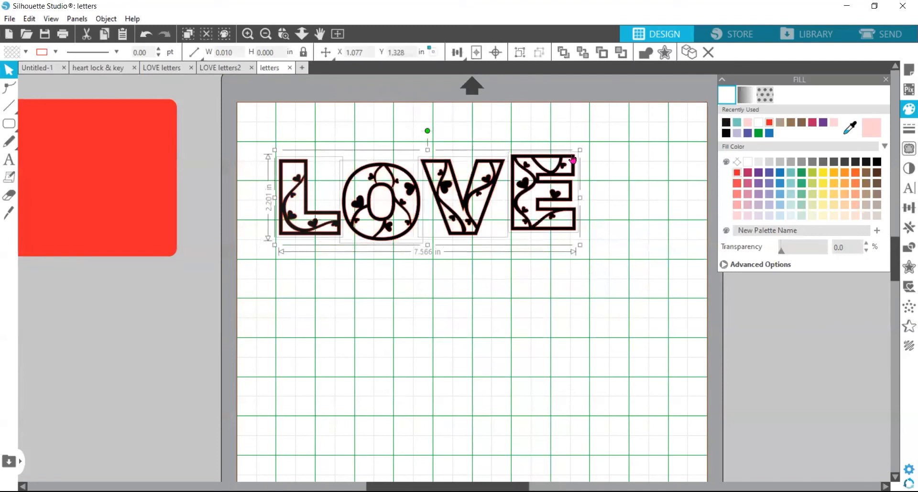
left_click_drag(580, 151, 485, 184)
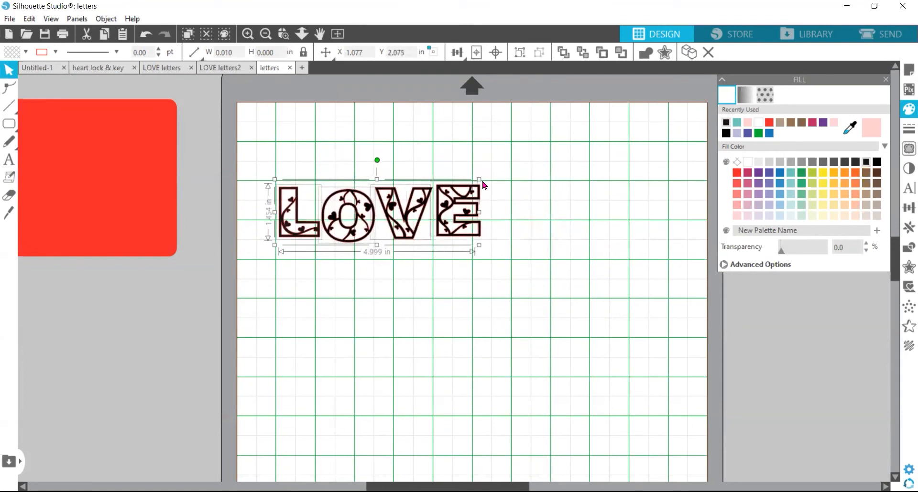
Step: Switch to the LOVE letters2 document with the finished layout and bring up its cut settings
left_click(232, 72)
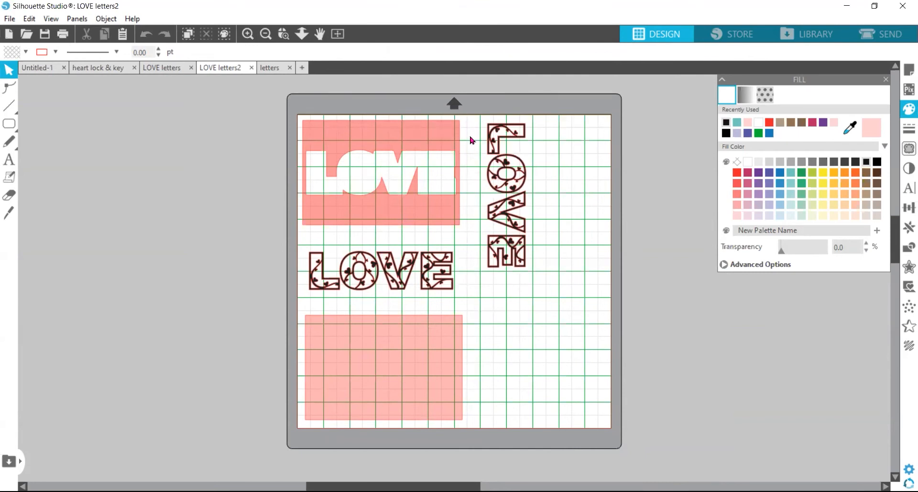
scroll(471, 397, "up", 1)
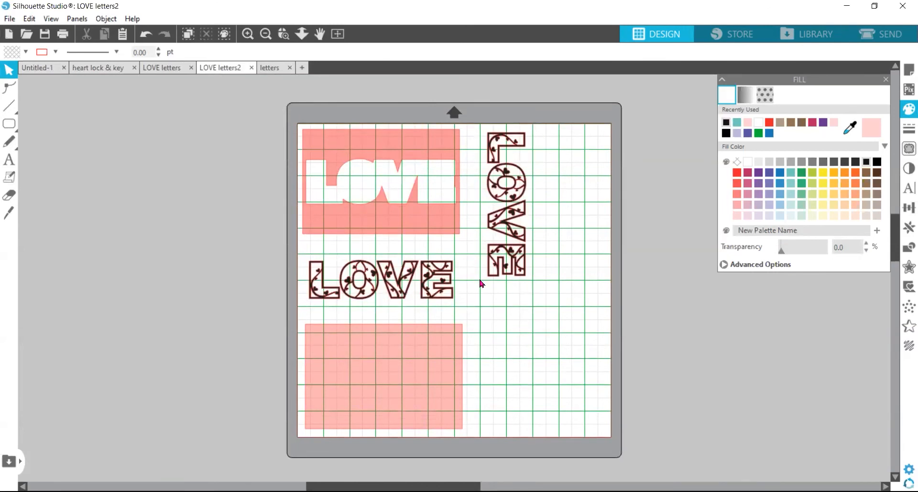
left_click(879, 33)
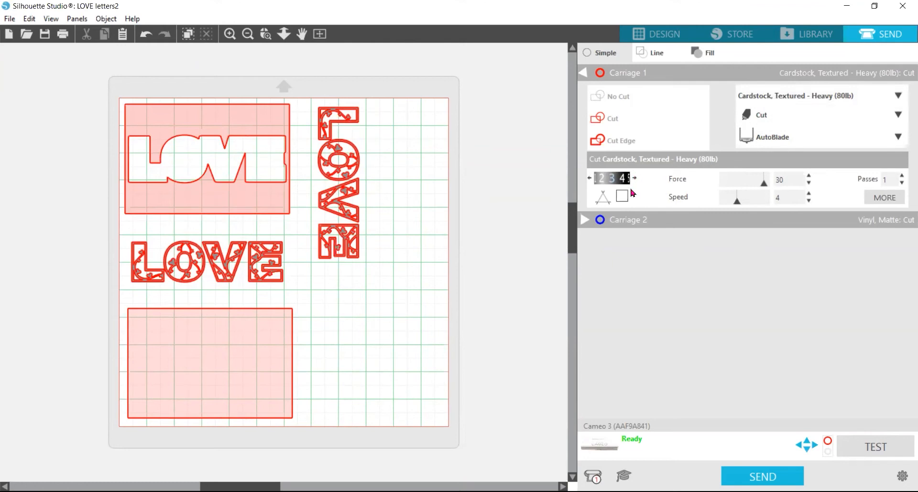
Step: Choose Cardstock, Textured - Heavy (80lb) as the cut material and adjust the AutoBlade depth
left_click(898, 97)
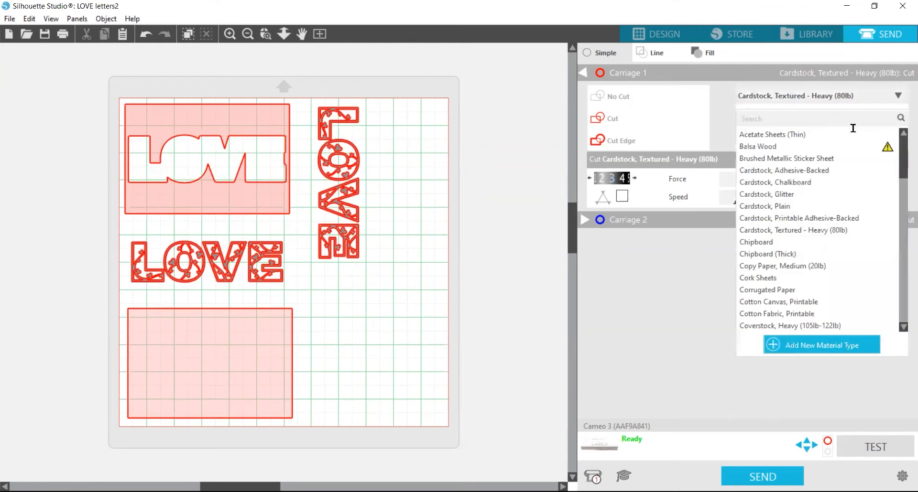
left_click(788, 236)
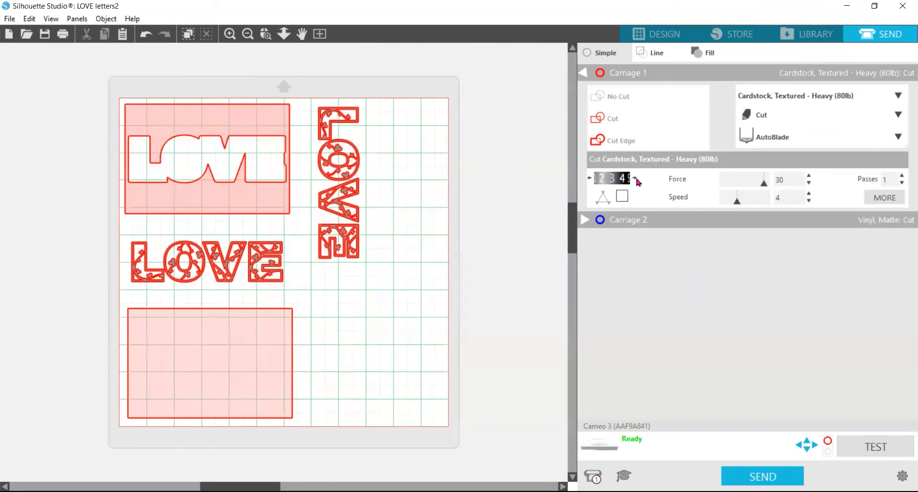
left_click(636, 180)
left_click(635, 180)
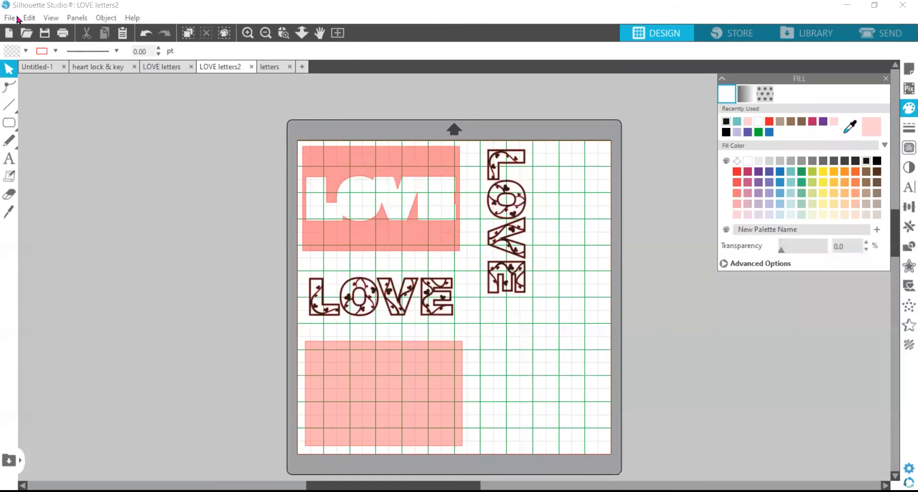
Step: Open the program preferences and review the General and Defaults settings
left_click(9, 18)
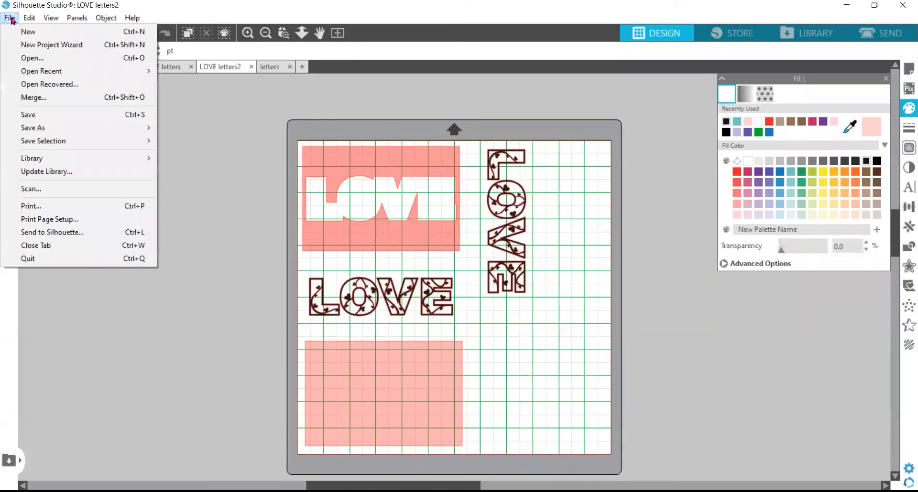
mouse_move(136, 20)
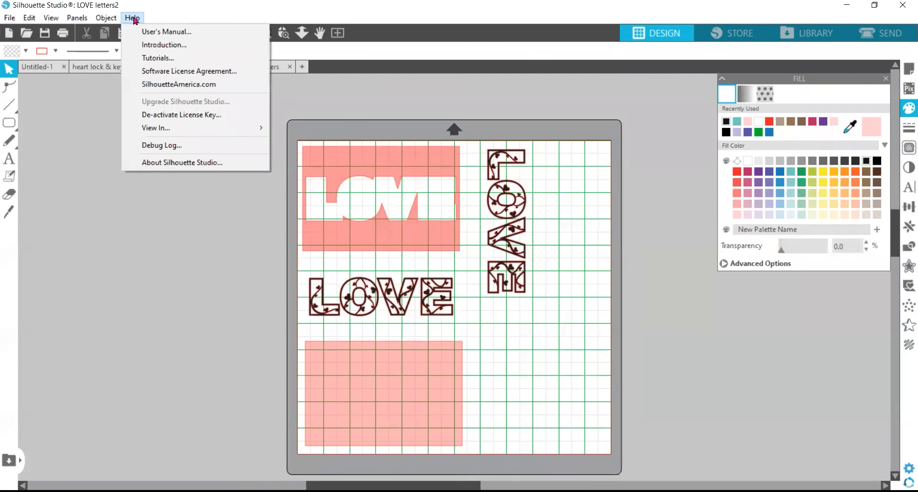
mouse_move(37, 21)
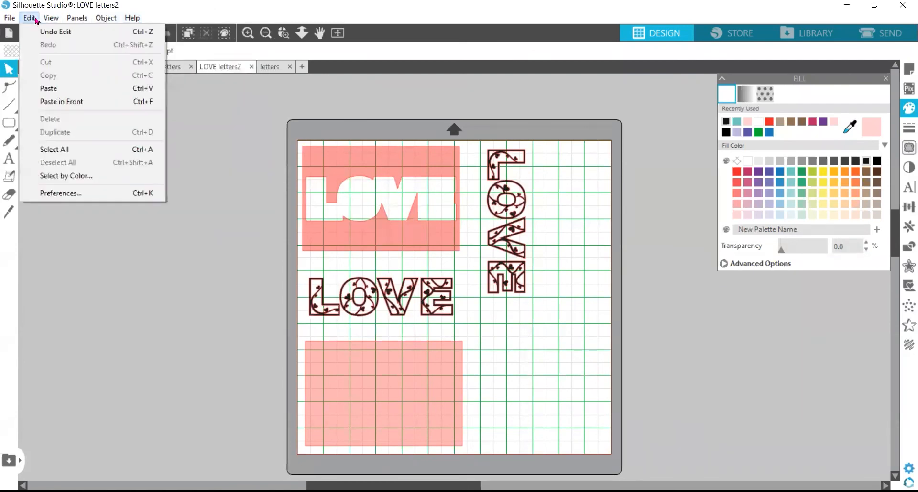
left_click(62, 193)
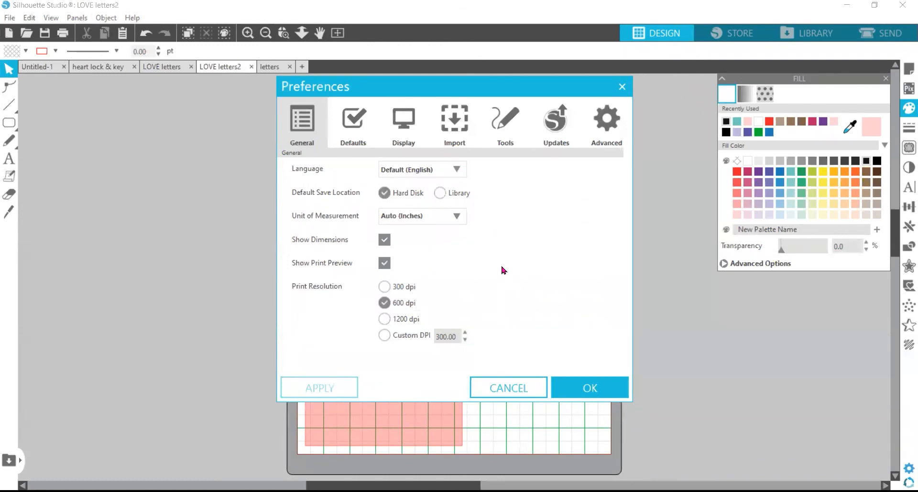
left_click(357, 128)
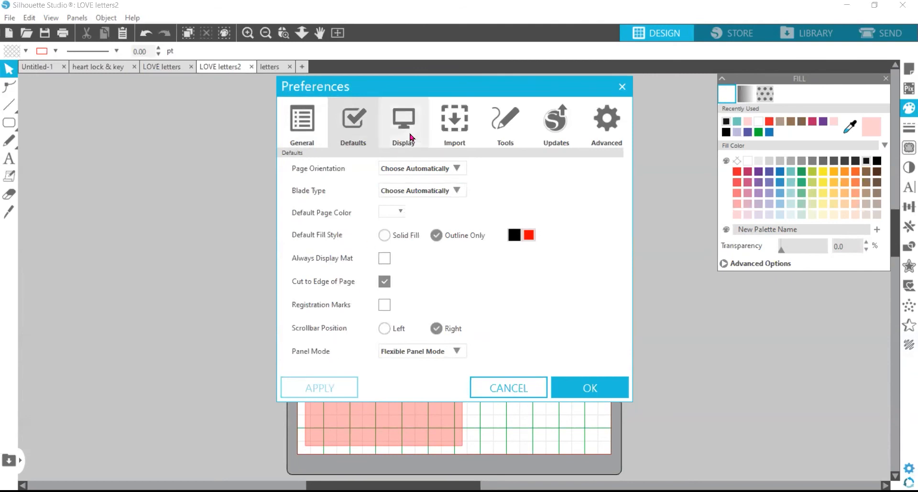
left_click(301, 125)
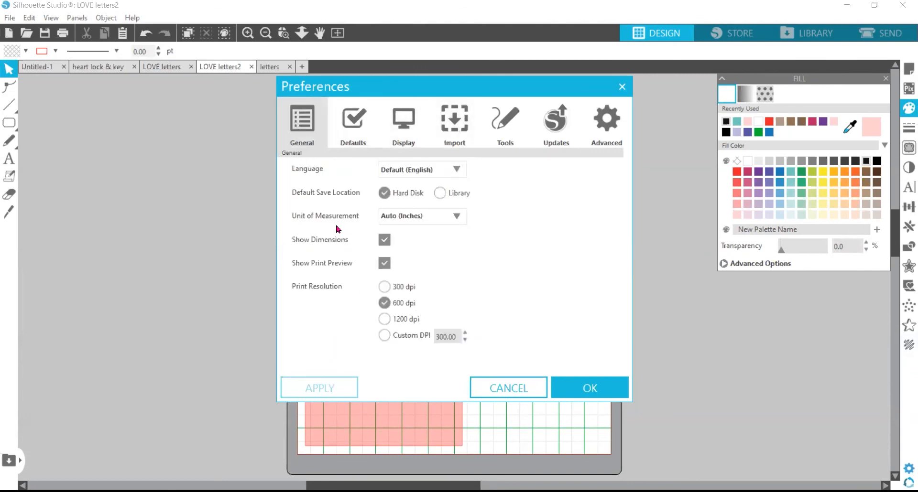
left_click(355, 126)
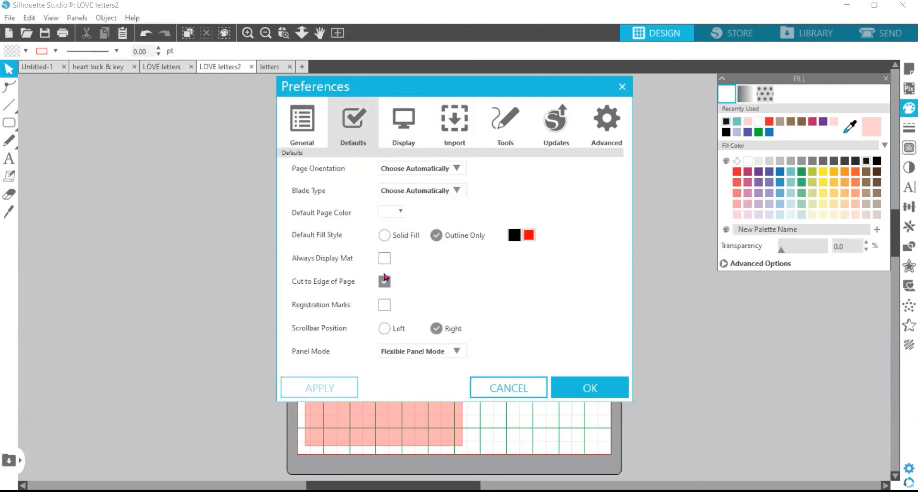
Step: Review the Display, Import and Tools preferences, including the drag-selection behaviour
left_click(410, 136)
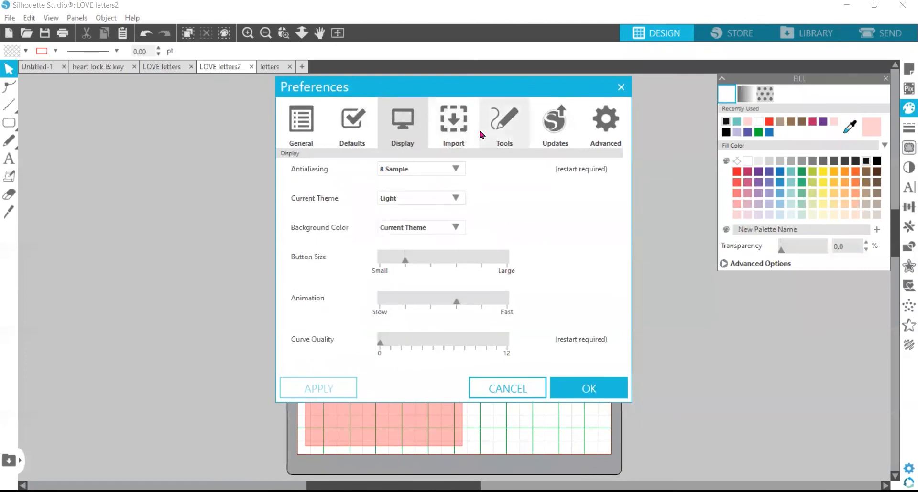
left_click(463, 130)
left_click(494, 127)
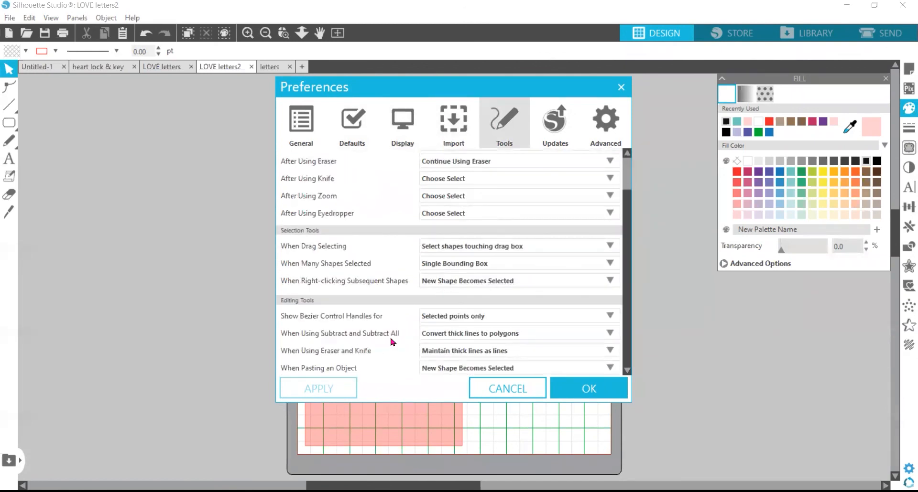
scroll(391, 341, "up", 2)
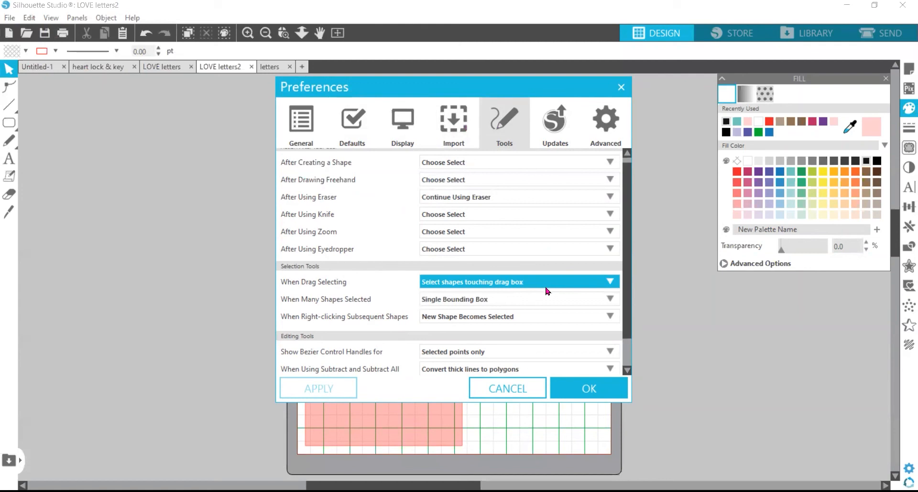
Step: Switch drag selecting to Select shapes enclosed by drag box, return it to Select shapes touching drag box, and accept the preferences
left_click(610, 283)
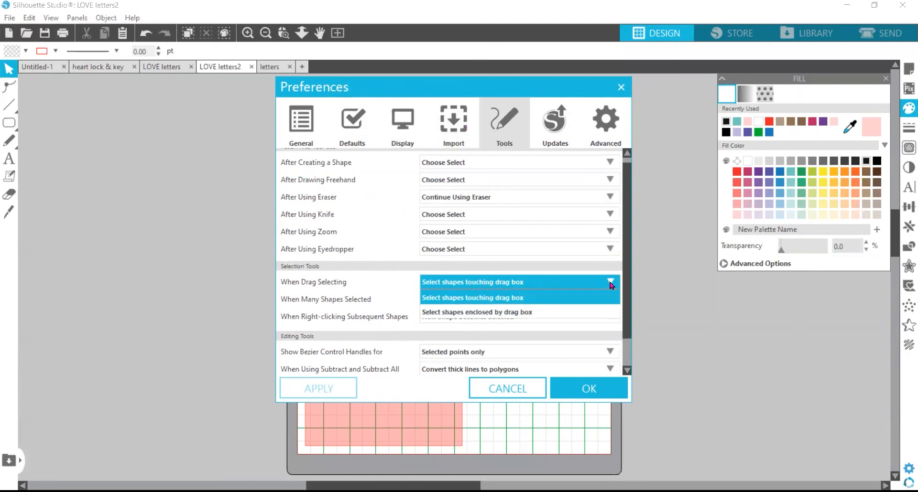
left_click(577, 316)
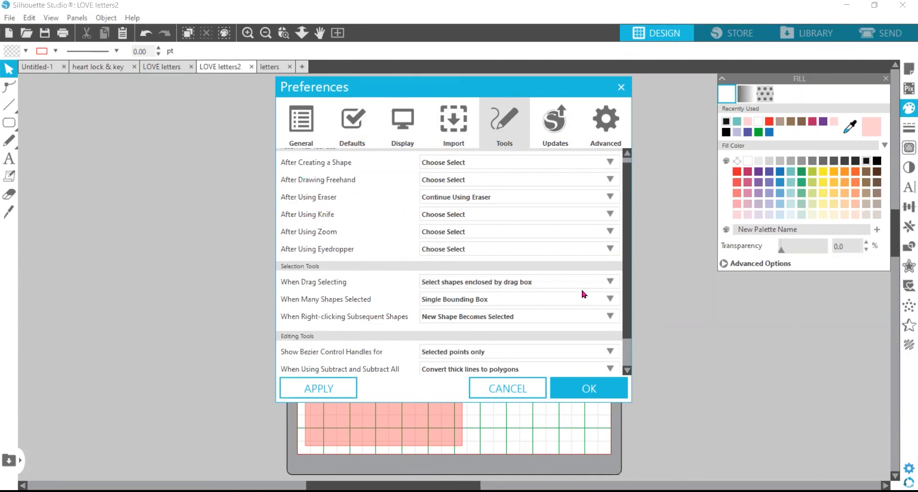
left_click(583, 283)
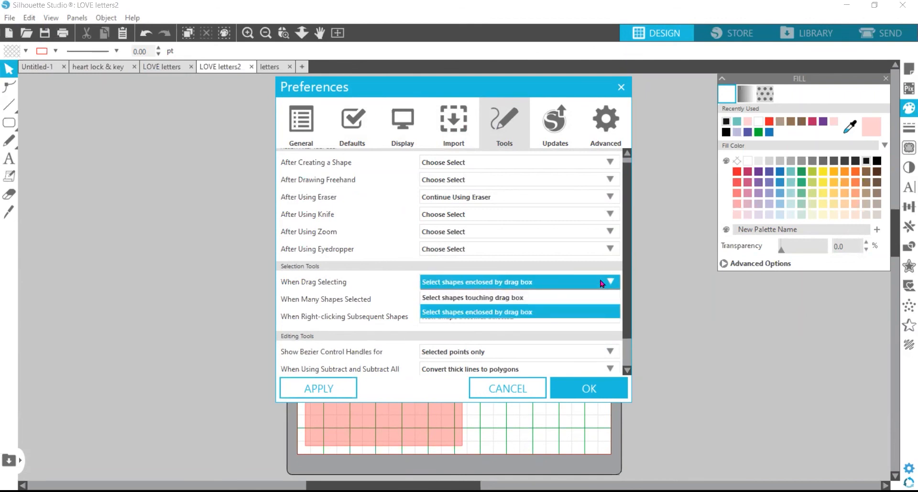
left_click(557, 299)
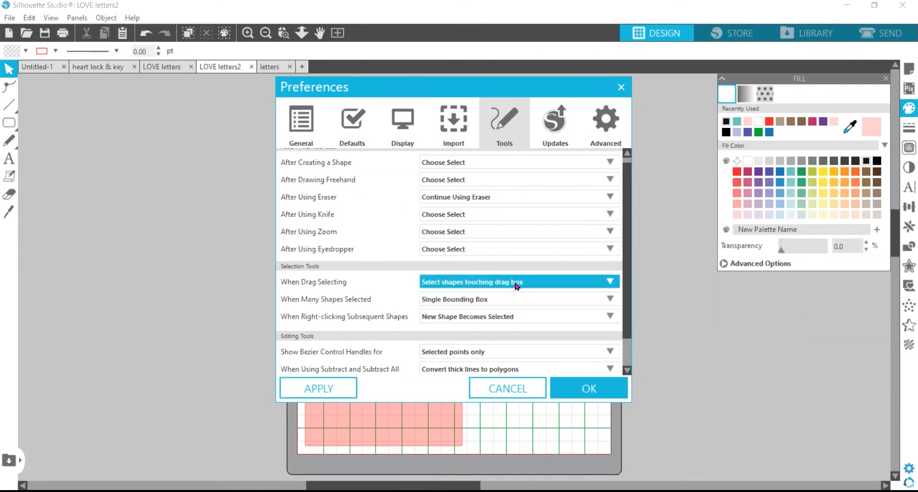
left_click(579, 393)
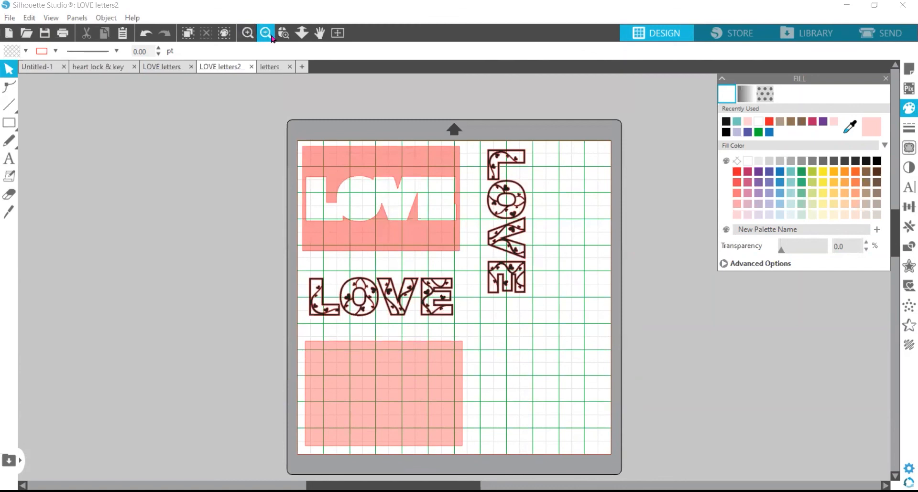
Step: Ungroup the horizontal LOVE word into separate letters and clear the selection
left_click(246, 35)
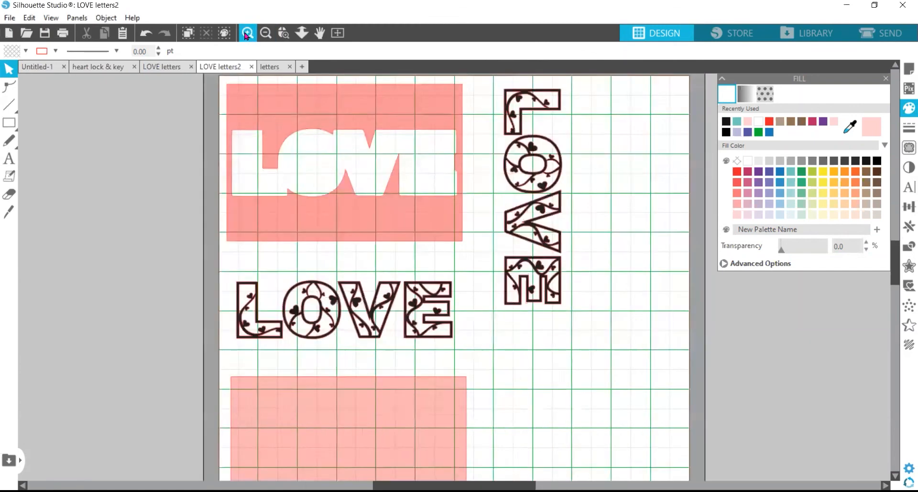
left_click(233, 310)
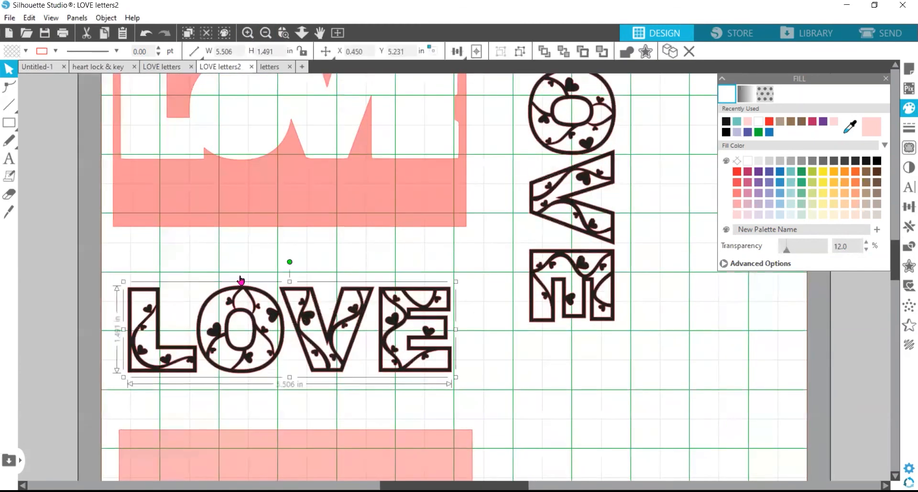
left_click(519, 51)
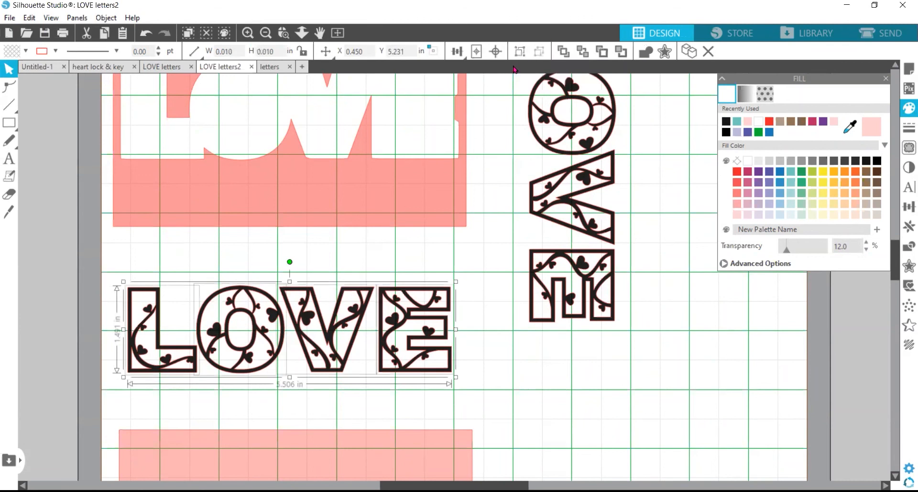
left_click(569, 380)
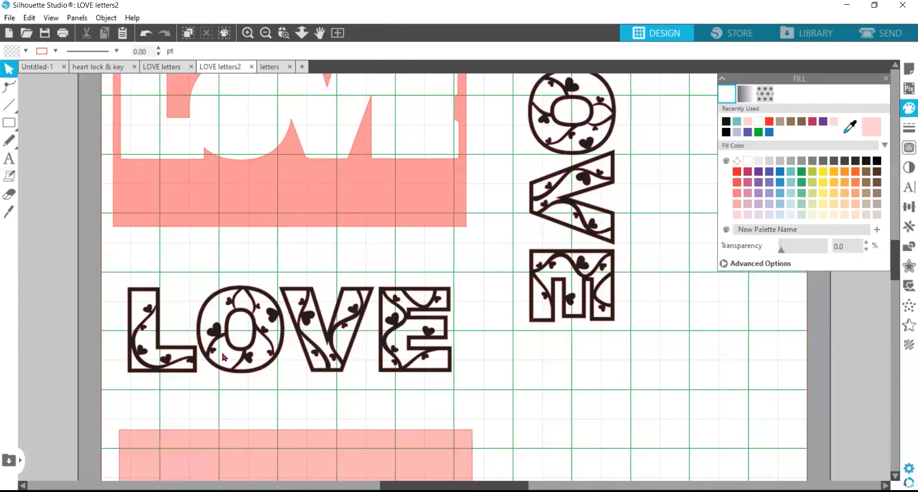
Step: Move the O up so it sits close over the L, and test box-selecting around the L with the touching rule
left_click_drag(223, 359, 187, 325)
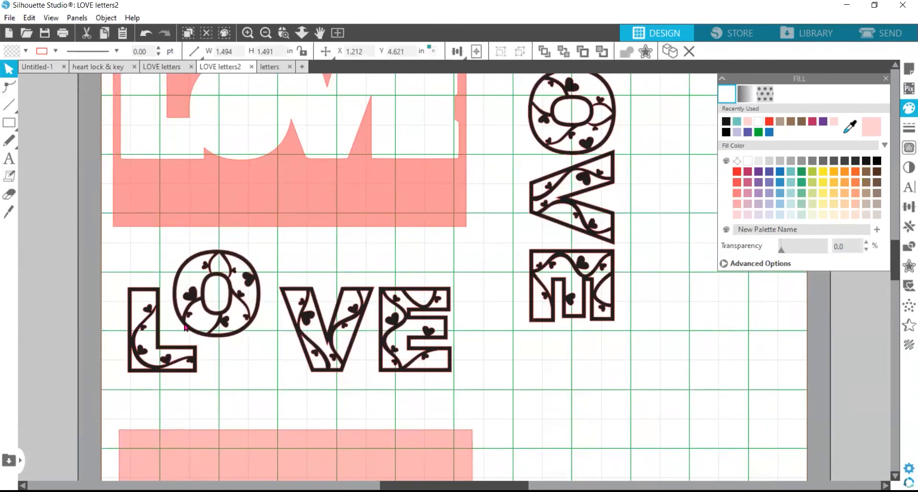
left_click(127, 285)
left_click_drag(120, 278, 208, 384)
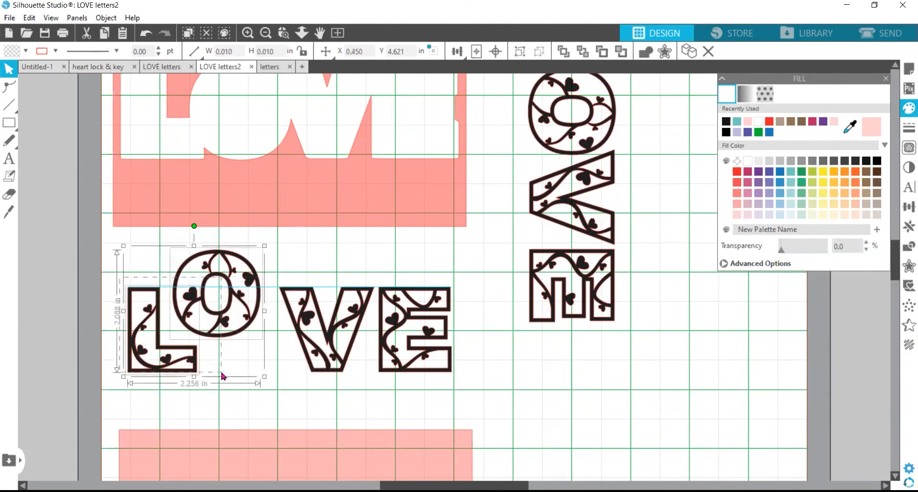
left_click(220, 345)
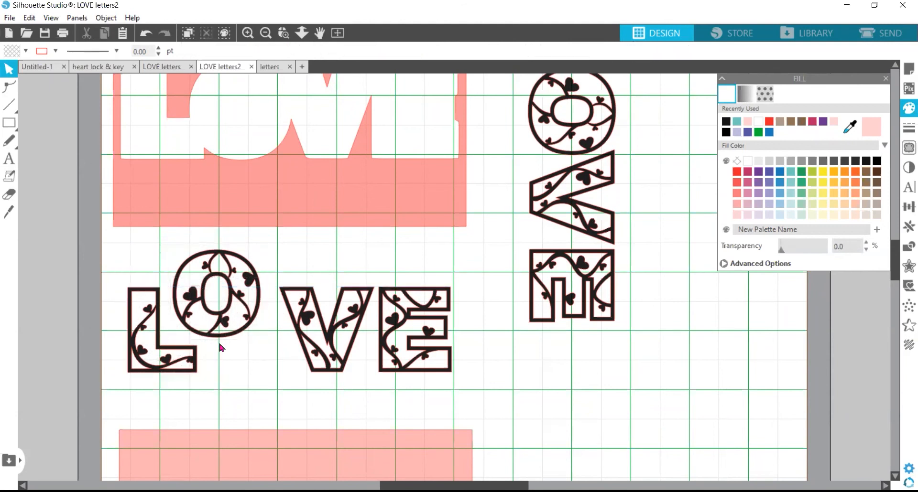
scroll(219, 345, "up", 1)
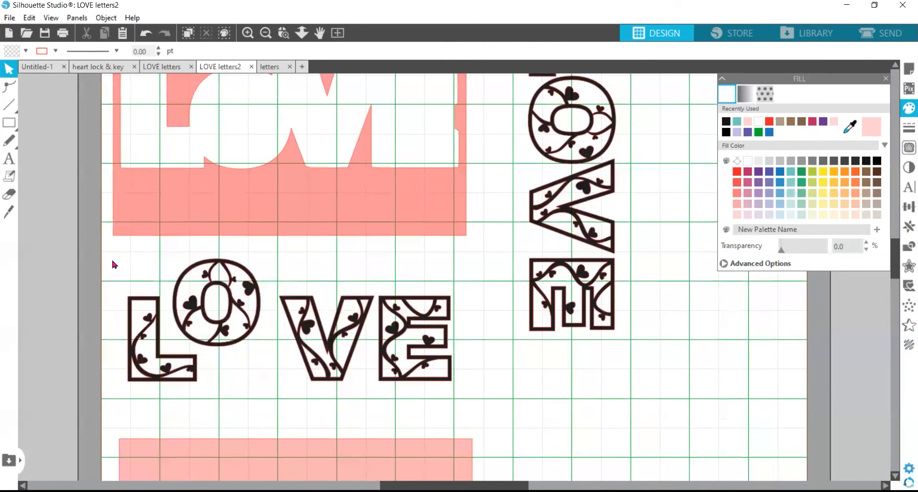
left_click_drag(122, 265, 213, 361)
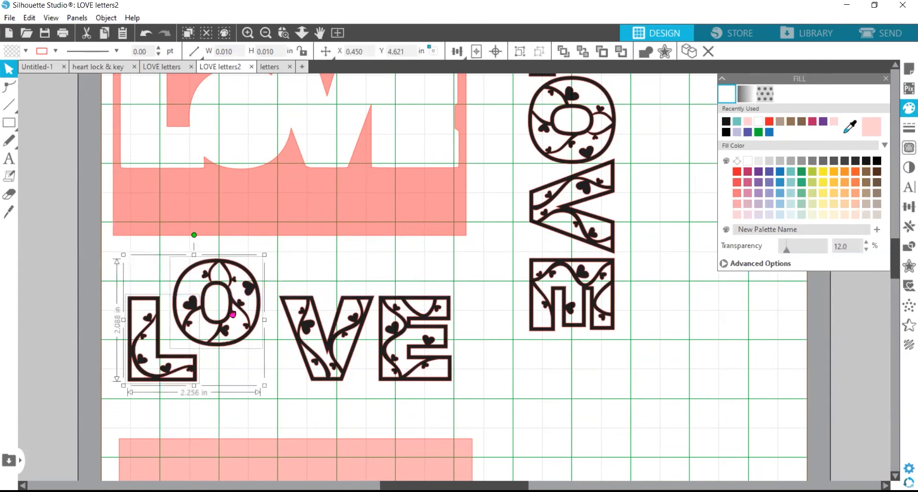
scroll(232, 314, "up", 1)
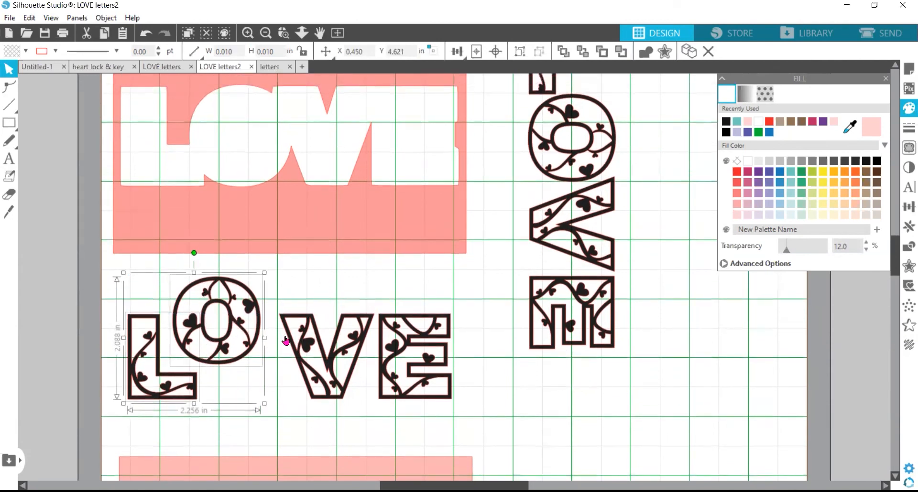
left_click(293, 391)
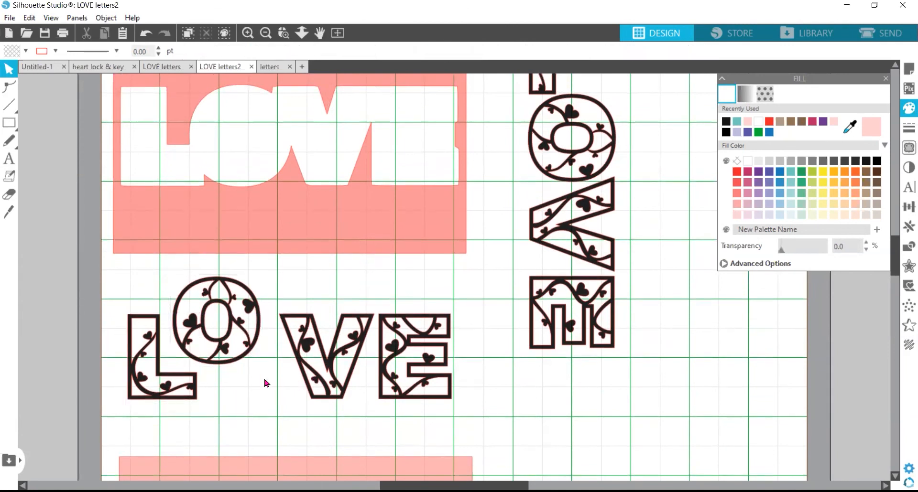
Step: Put the O back between the L and V in line with the other horizontal letters
left_click_drag(249, 313, 271, 348)
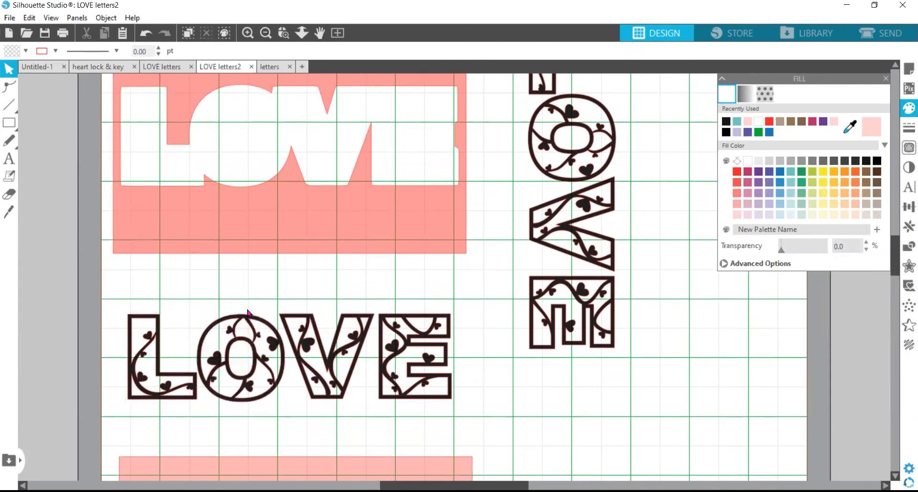
scroll(459, 320, "up", 2)
scroll(460, 321, "up", 1)
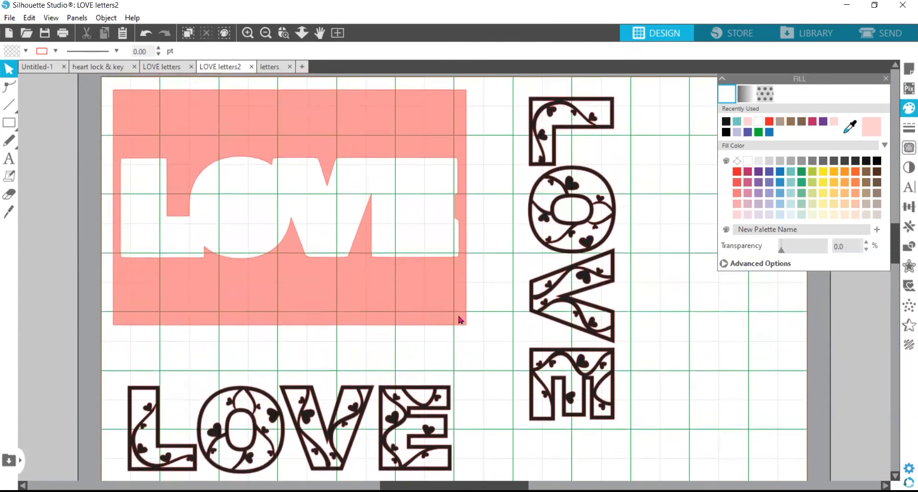